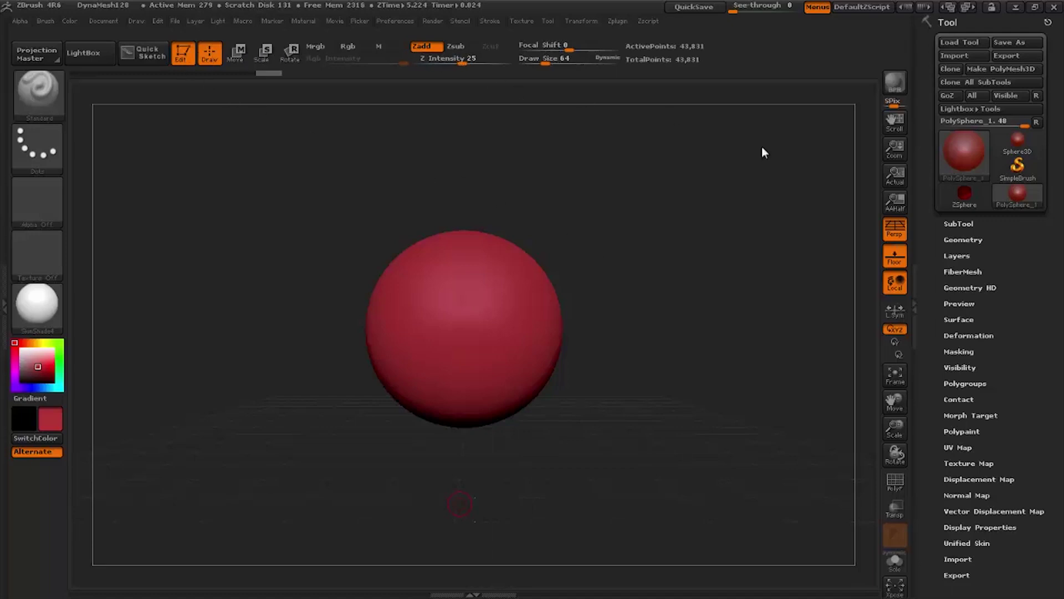
Look through the sphere's Geometry settings, including DynaMesh and Modify Topology, and its SubTool list.
click(969, 238)
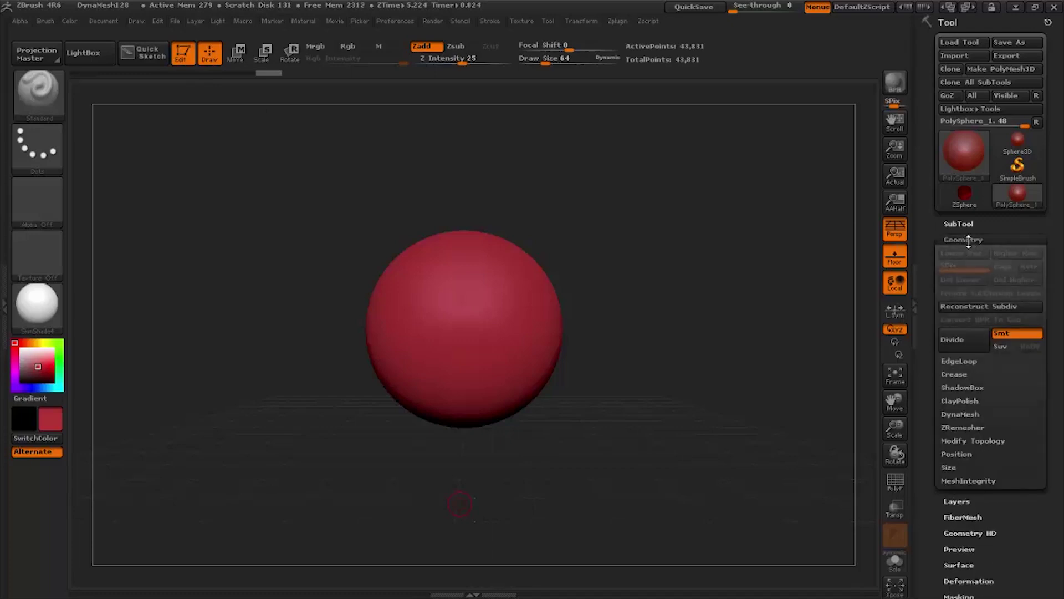
click(959, 414)
click(959, 414)
click(961, 440)
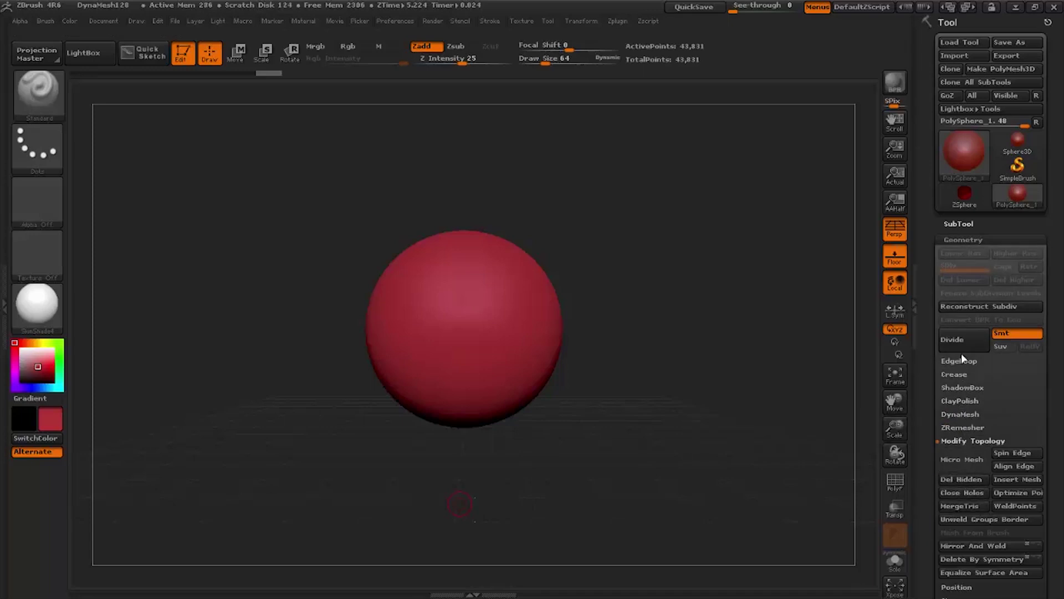
click(958, 223)
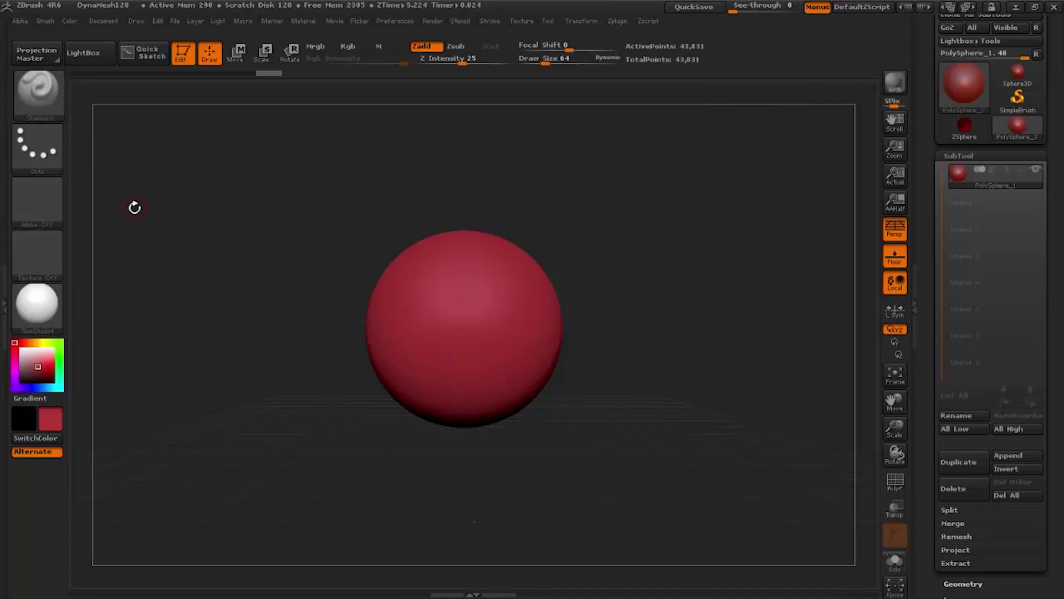
Sculpt symmetrical test strokes on the sphere's front with the ClayBuildup brush and undo them.
key(b)
key(Escape)
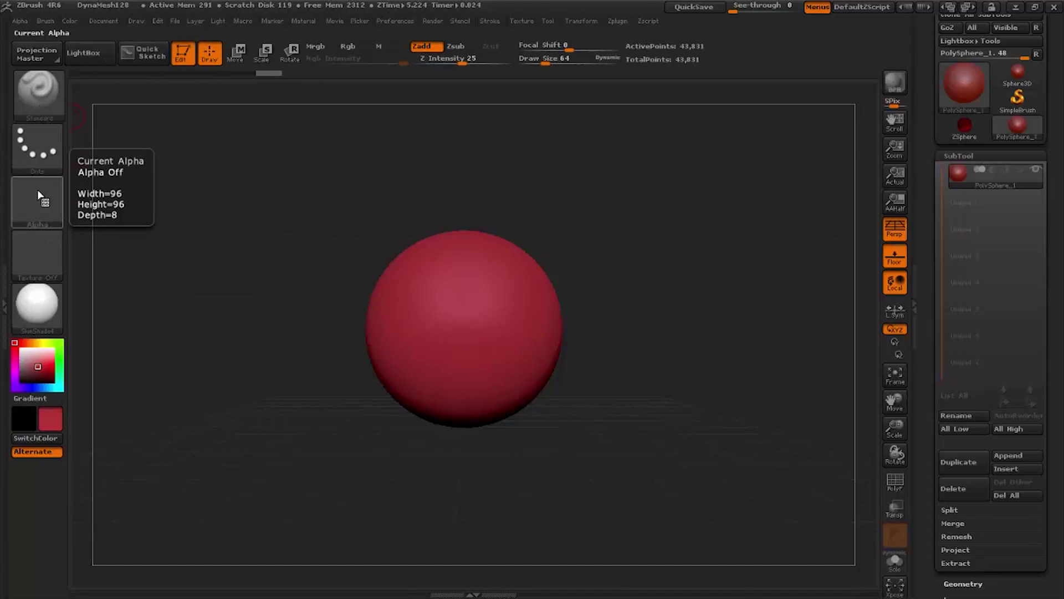
key(b)
key(c)
key(b)
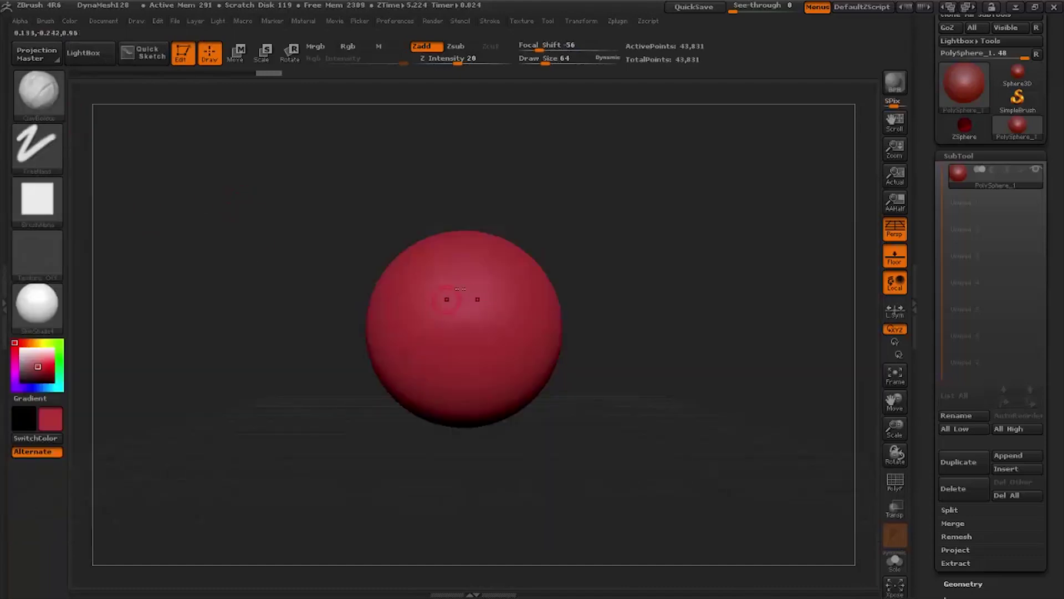
mouse_move(432, 356)
mouse_down()
mouse_move(462, 302)
mouse_move(435, 355)
mouse_move(419, 332)
mouse_up()
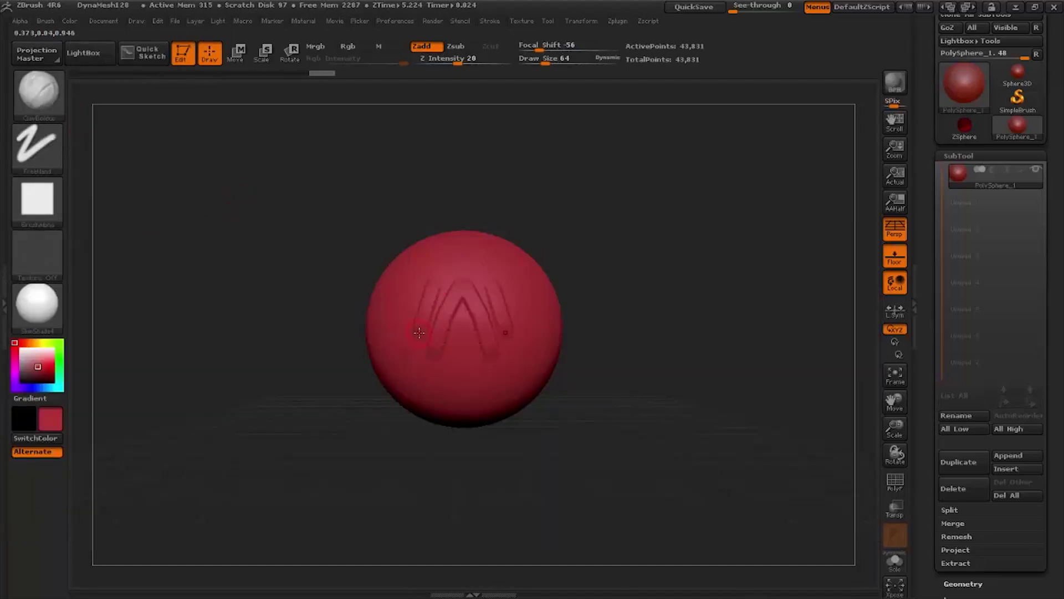
key(ctrl+z)
key(ctrl+z)
key(ctrl+z)
Switch the active sculpting brush to Blob.
key(b)
click(413, 311)
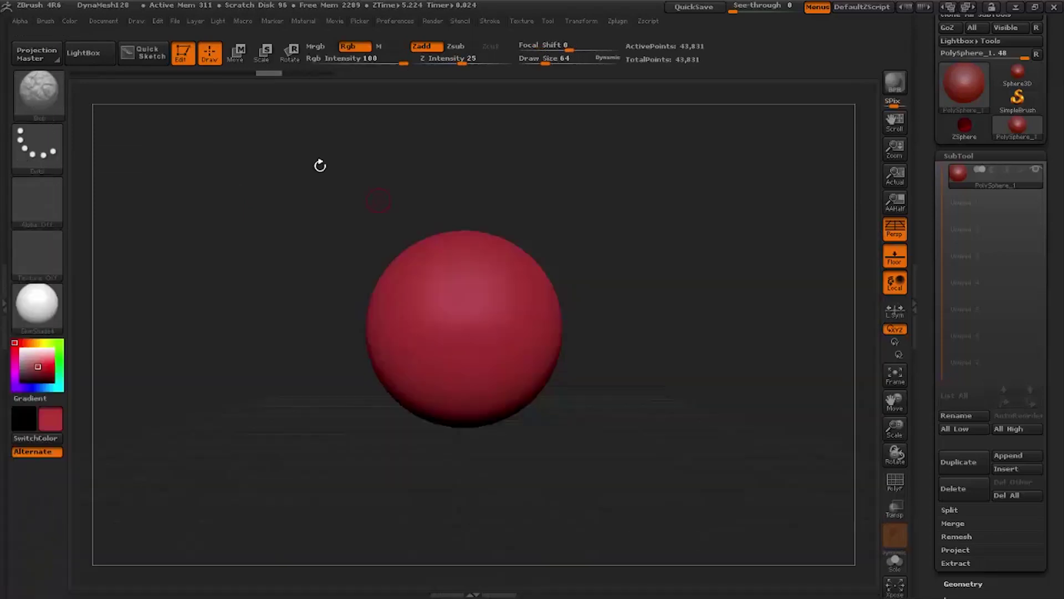
click(54, 97)
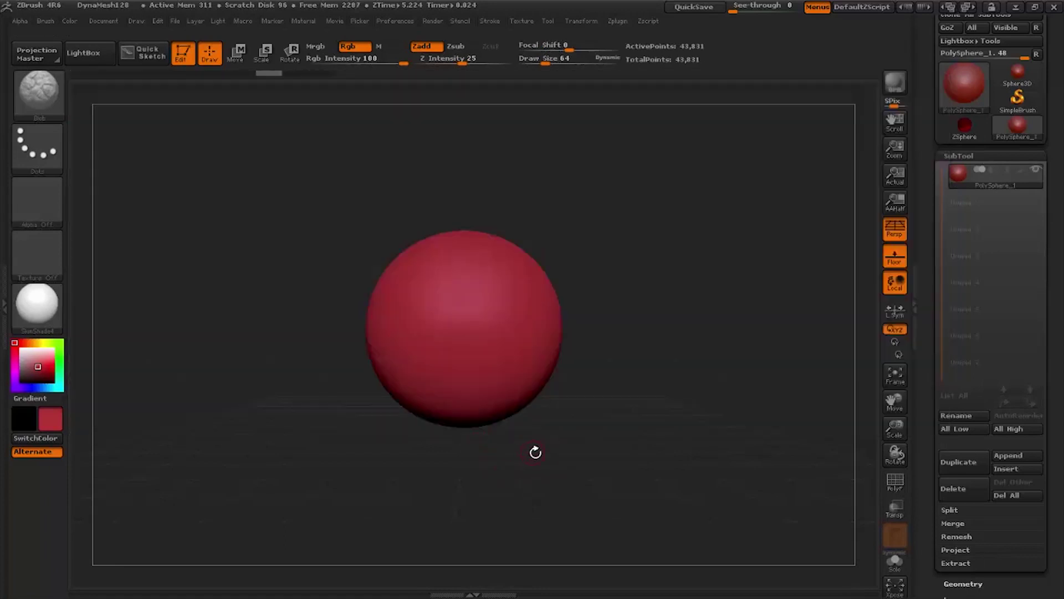
Enable interface customization in the Config preferences.
click(473, 592)
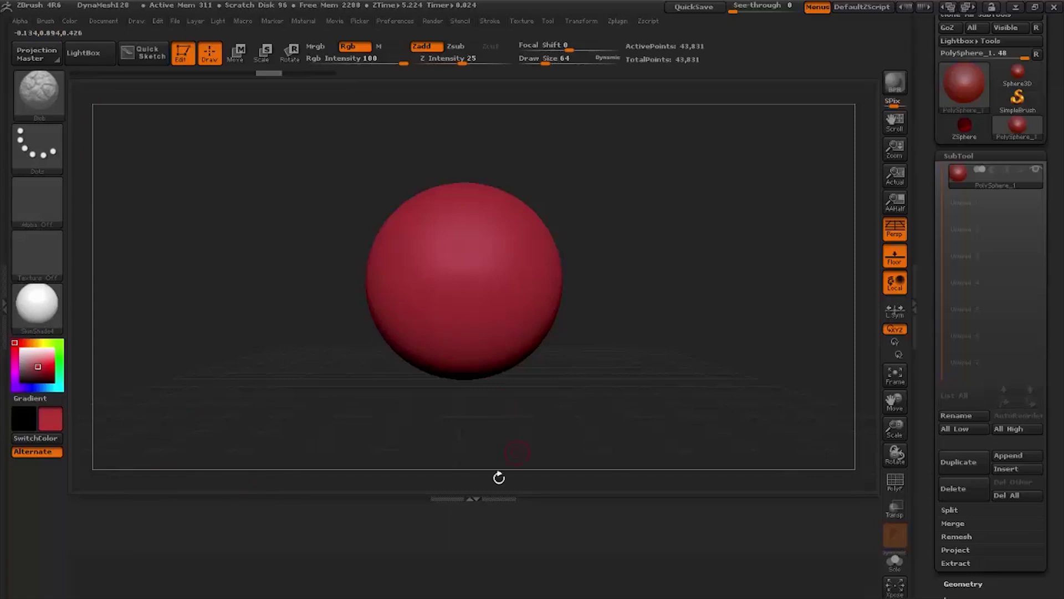
click(473, 499)
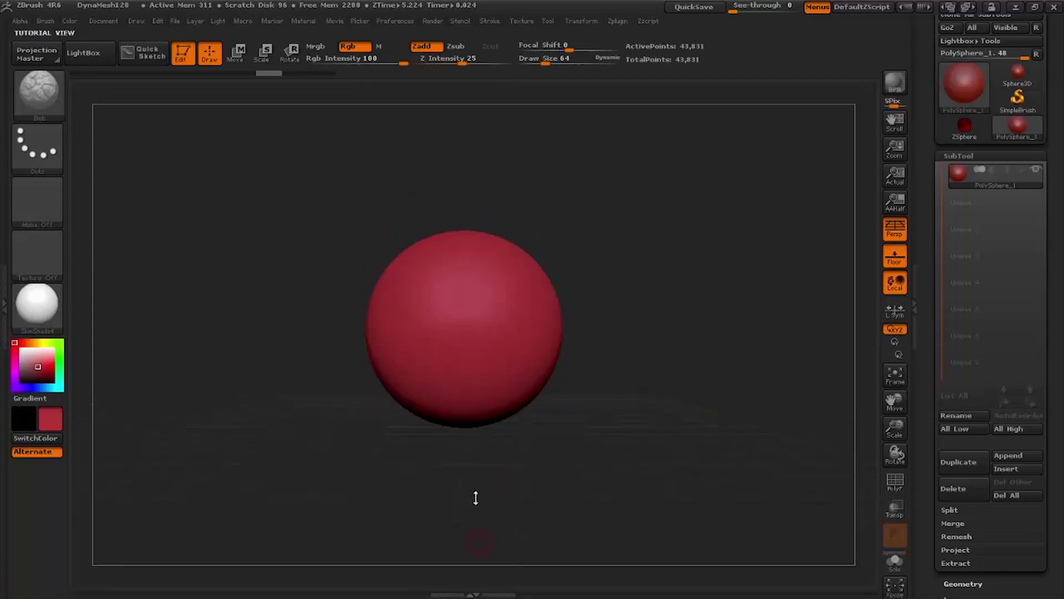
click(401, 23)
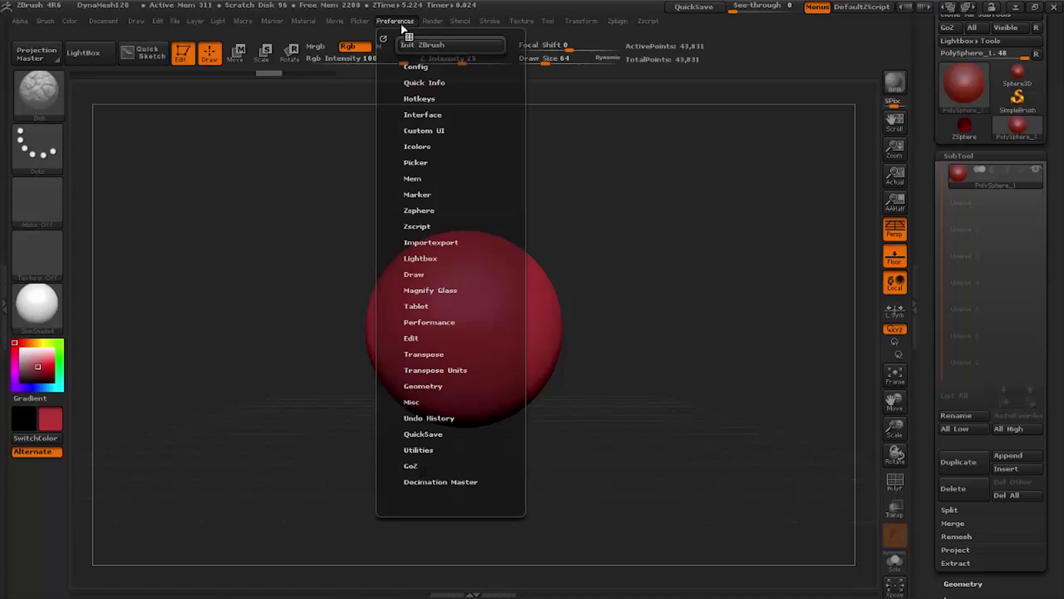
click(421, 66)
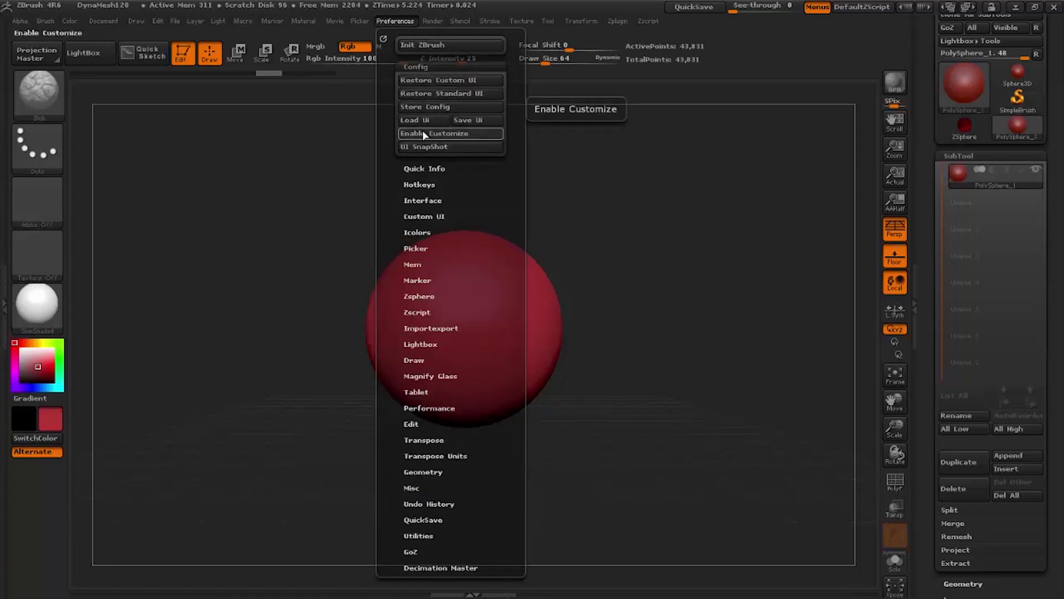
click(423, 132)
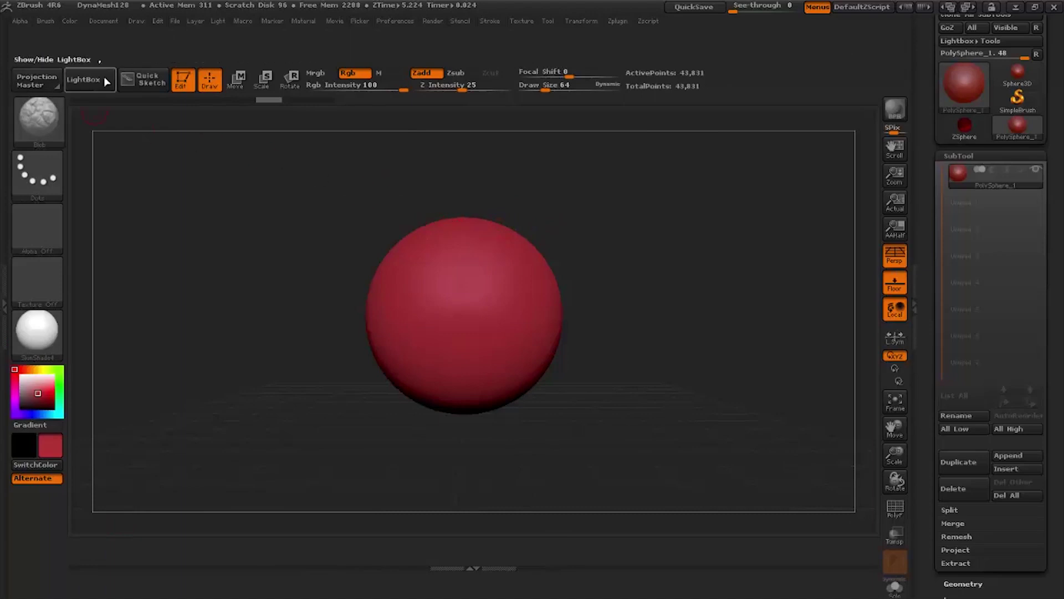
Remove the LightBox, Projection Master and Quick Sketch buttons from the shelf above the canvas.
mouse_move(656, 101)
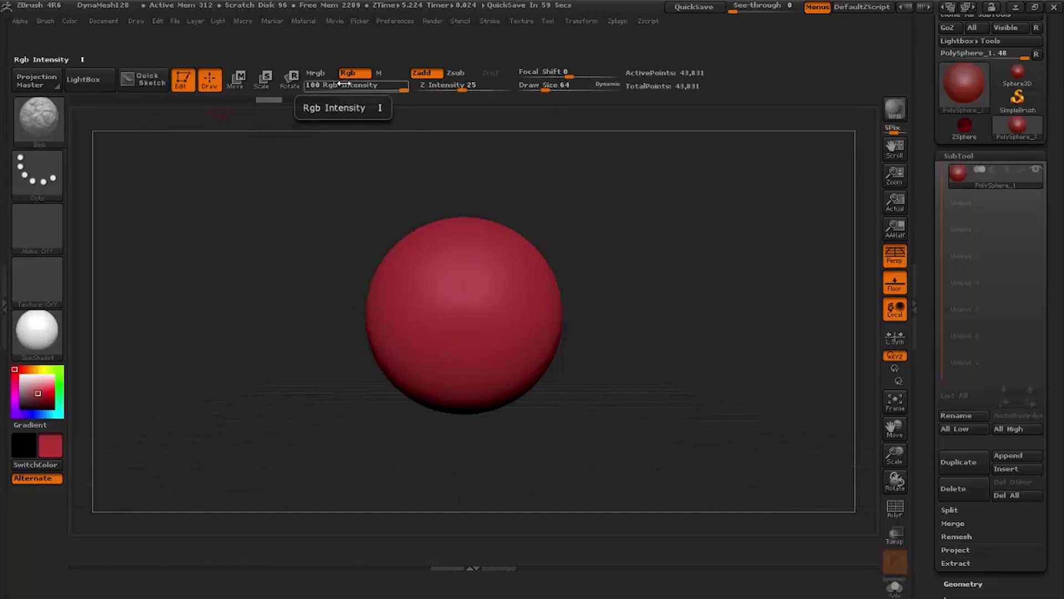
key(ctrl)
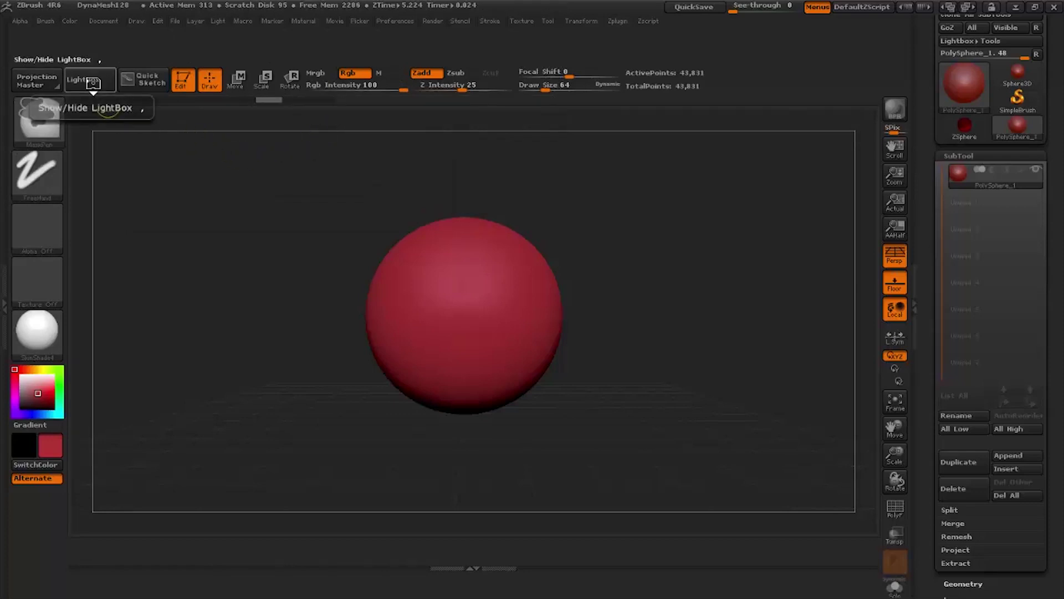
ctrl+alt+drag(92, 83, 234, 232)
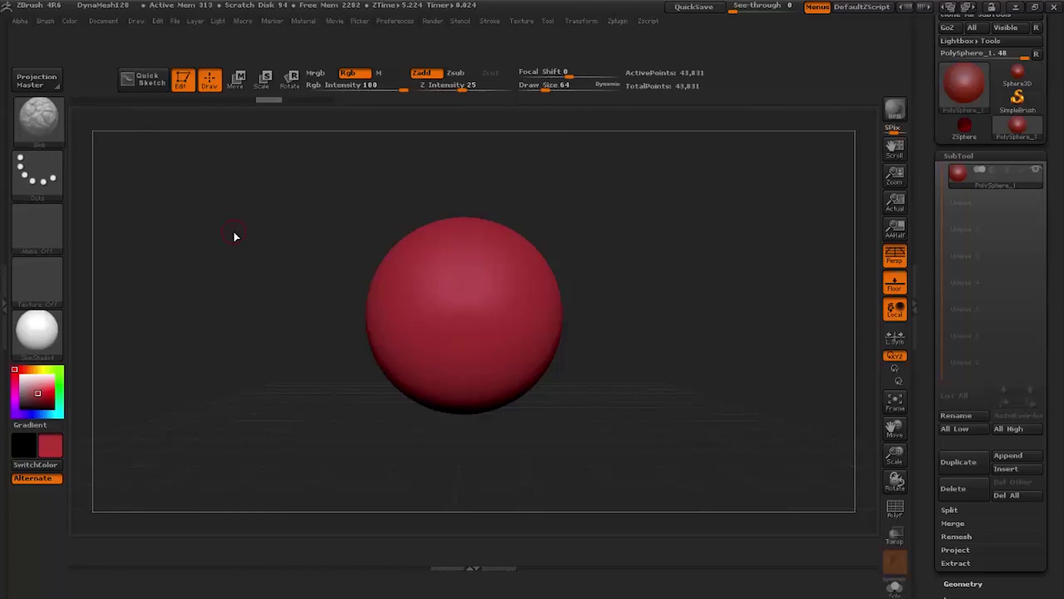
key(ctrl)
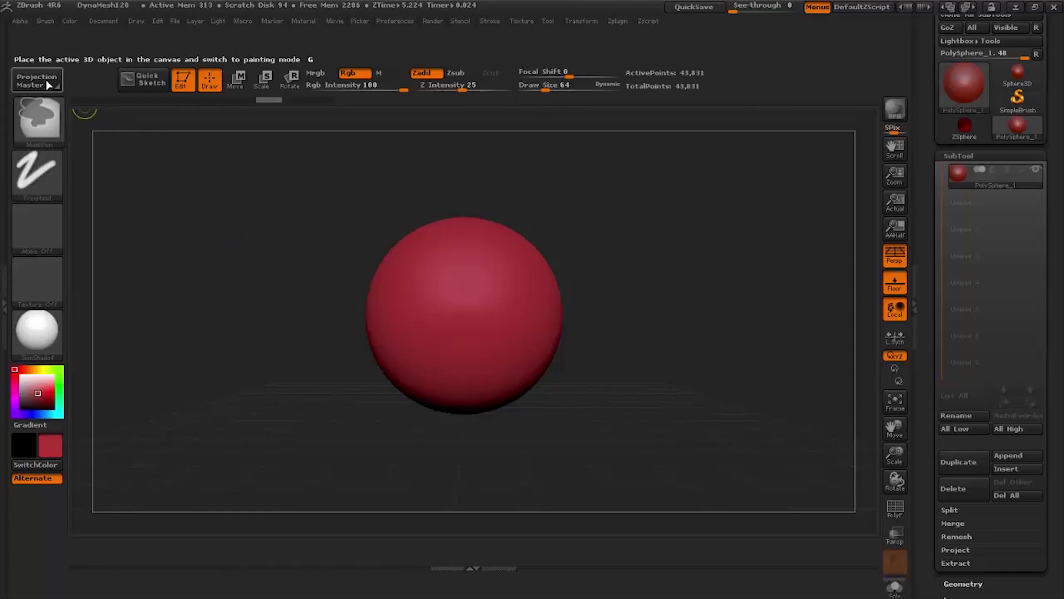
ctrl+alt+drag(66, 102, 181, 218)
ctrl+alt+drag(152, 82, 169, 214)
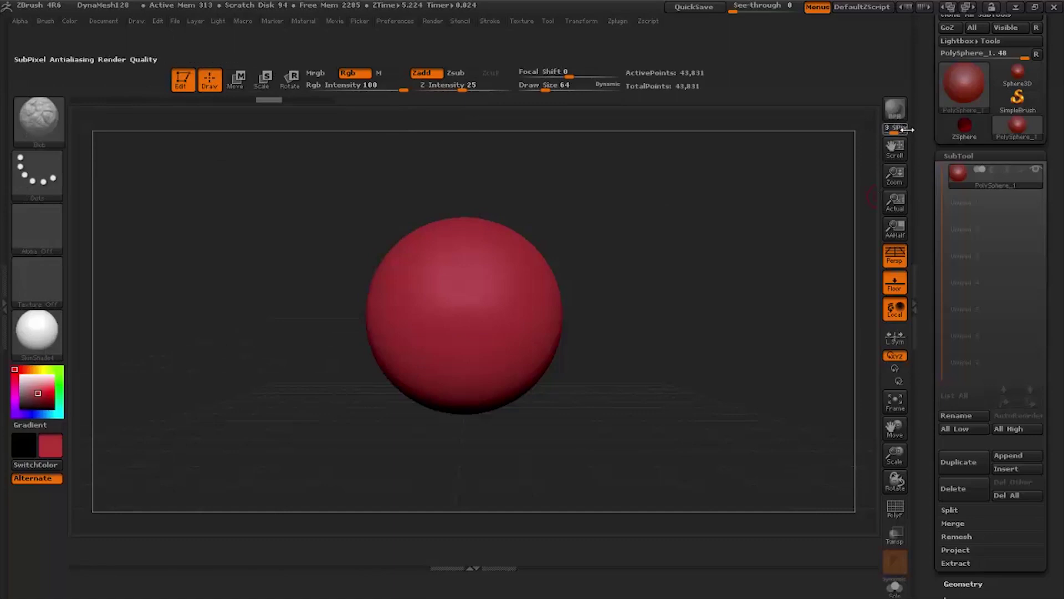
Remove the BPR, SPix, Scroll, Zoom, Actual and AAHalf controls from the vertical navigation shelf.
key(ctrl)
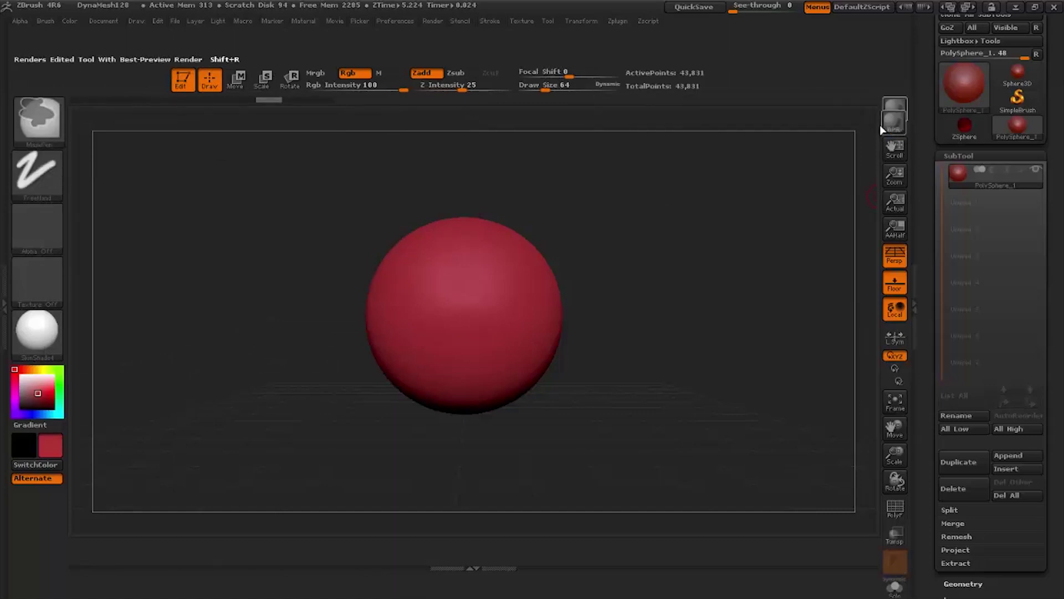
ctrl+alt+drag(808, 191, 815, 188)
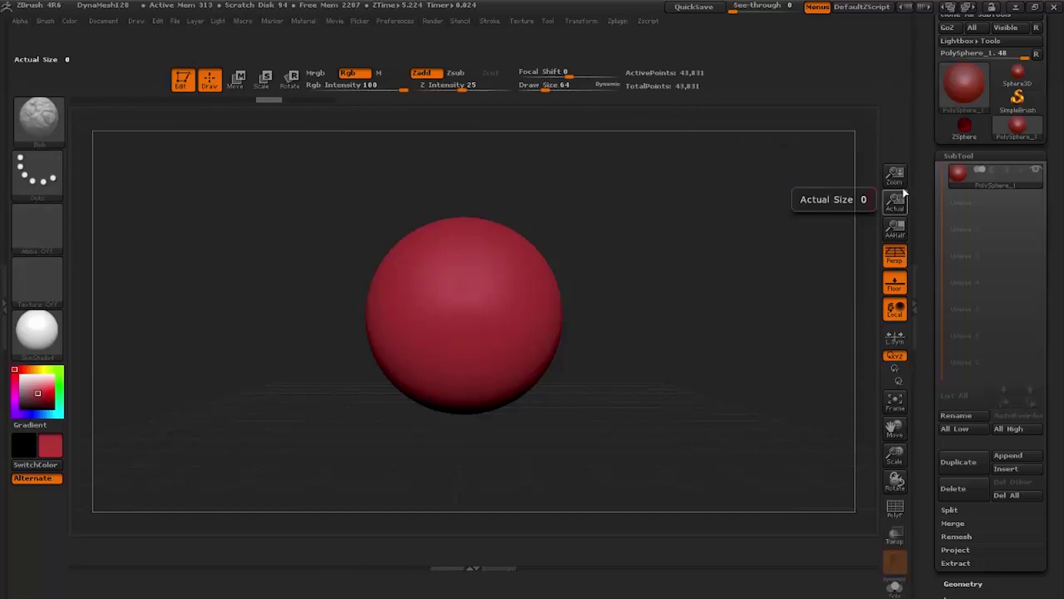
ctrl+alt+drag(895, 176, 761, 226)
ctrl+alt+drag(895, 202, 769, 252)
ctrl+alt+drag(893, 229, 756, 277)
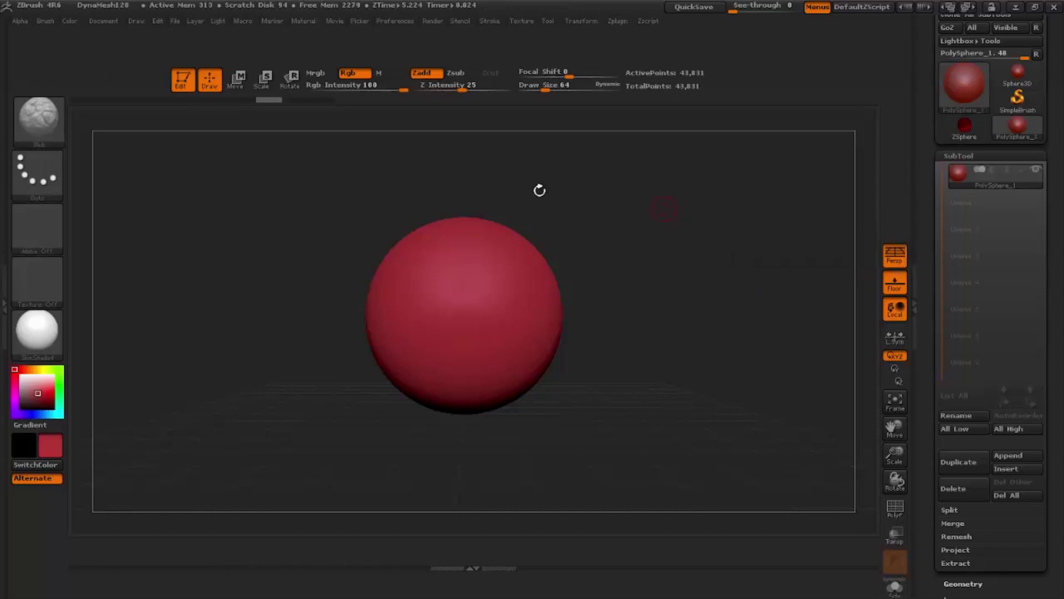
Relocate the Edit, Draw, Move and Scale buttons from the shelf above the canvas to the free slots of the vertical navigation shelf.
mouse_move(193, 83)
ctrl+alt+mouse_down()
mouse_move(652, 147)
mouse_move(892, 128)
mouse_move(895, 110)
ctrl+alt+mouse_up()
mouse_move(210, 79)
ctrl+alt+mouse_down()
mouse_move(829, 148)
mouse_move(894, 135)
mouse_move(267, 100)
mouse_move(848, 190)
mouse_move(895, 162)
ctrl+alt+mouse_up()
mouse_move(265, 78)
ctrl+alt+mouse_down()
mouse_move(826, 191)
mouse_move(894, 188)
ctrl+alt+mouse_up()
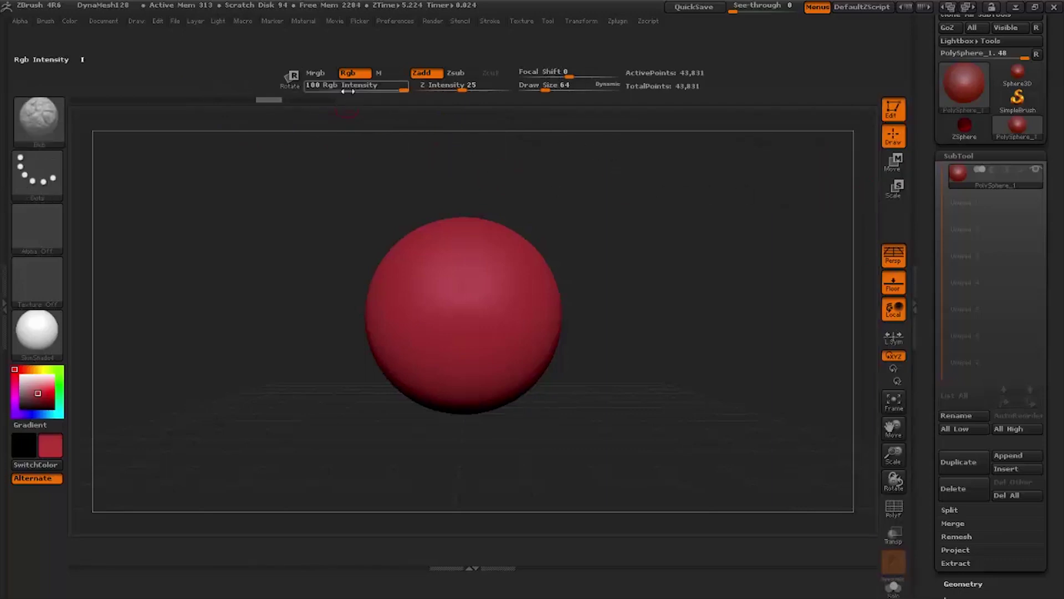
Add the Del Hidden and Close Holes buttons from Modify Topology to the shelf above the canvas, stacked one over the other.
click(395, 21)
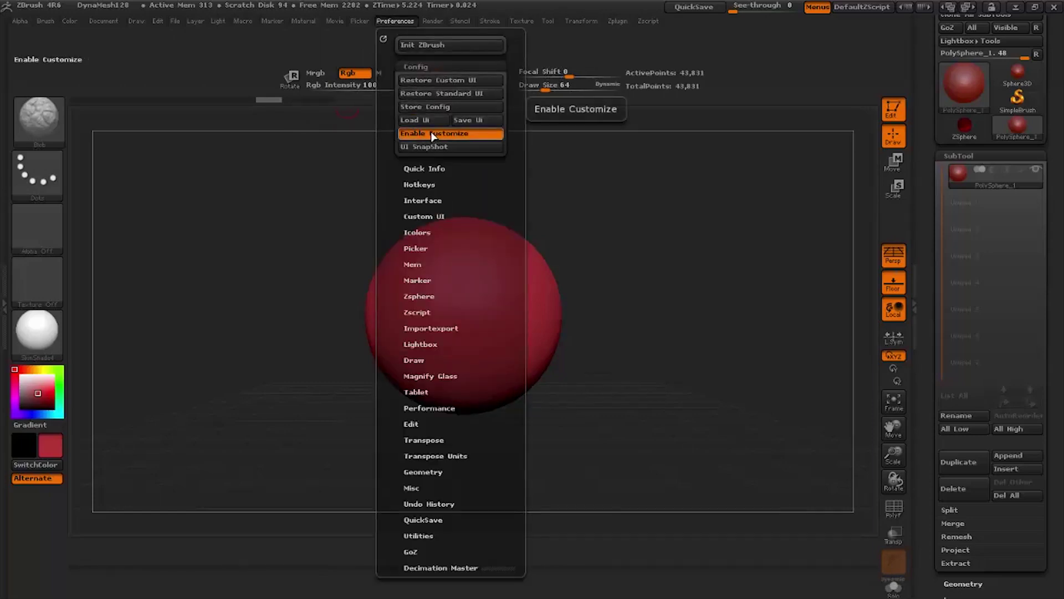
click(407, 22)
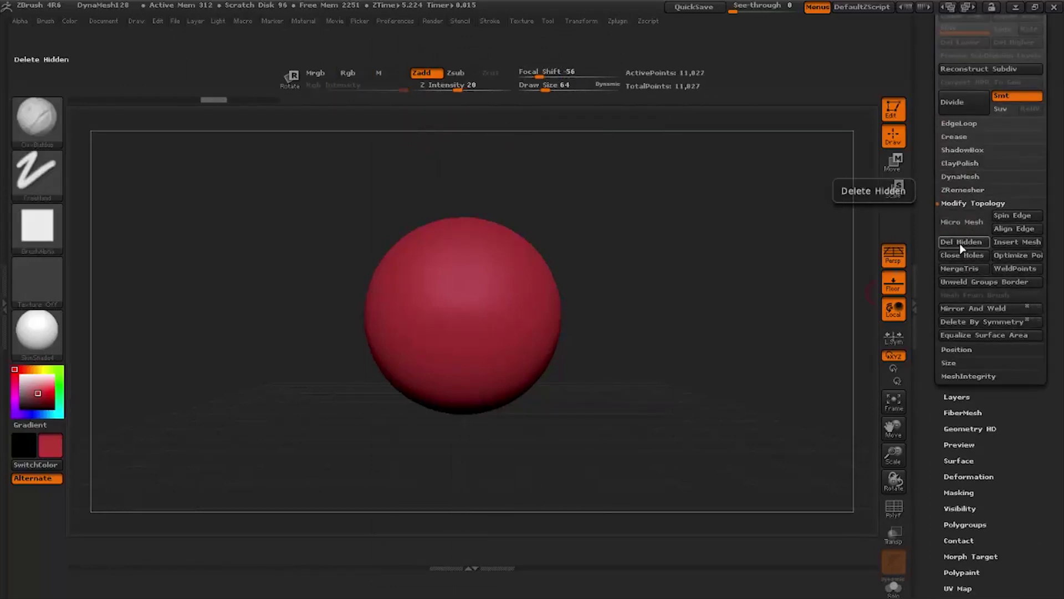
mouse_move(959, 240)
ctrl+alt+mouse_down()
mouse_move(607, 200)
mouse_move(113, 81)
mouse_move(40, 74)
ctrl+alt+mouse_up()
ctrl+alt+drag(968, 260, 34, 87)
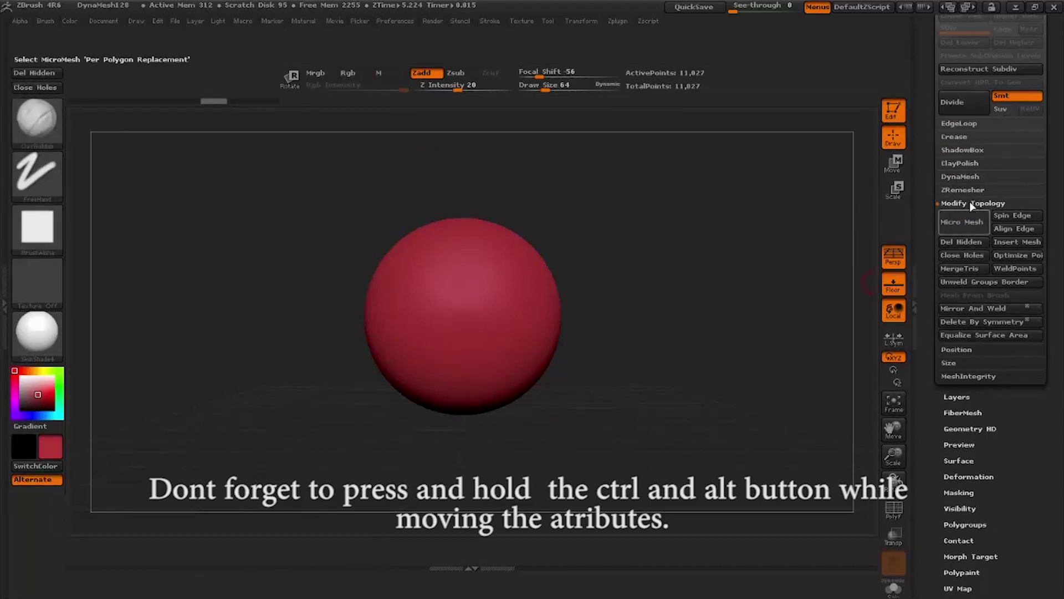
Add the DynaMesh button and its Resolution slider to the shelf above the canvas, beside Close Holes.
click(960, 176)
mouse_move(965, 203)
ctrl+alt+mouse_down()
mouse_move(886, 161)
mouse_move(410, 92)
mouse_move(99, 81)
ctrl+alt+mouse_up()
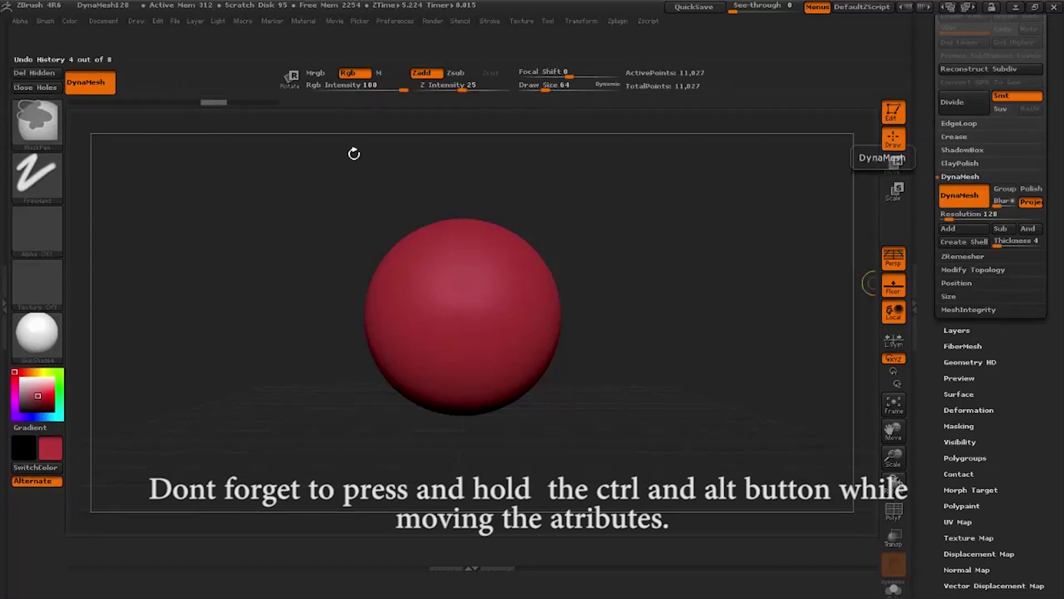
ctrl+alt+drag(969, 214, 146, 87)
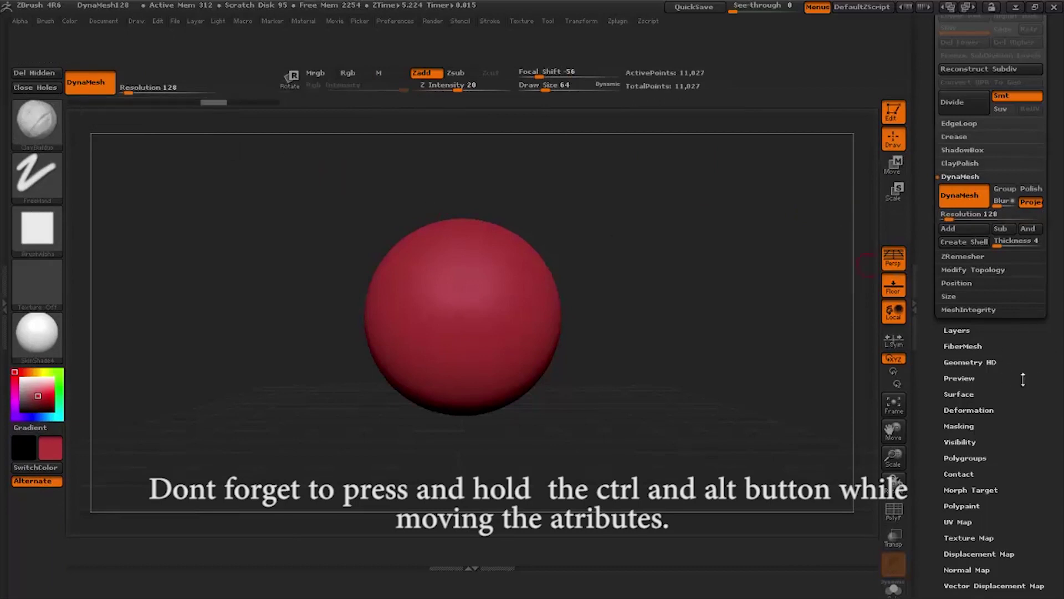
drag(1023, 371, 989, 301)
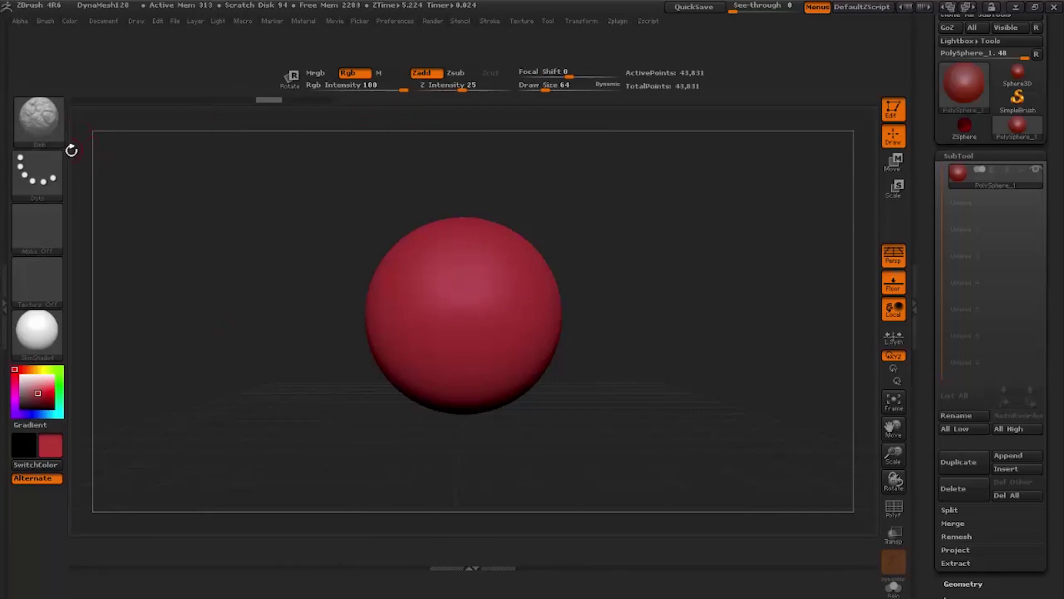
Remove the current brush thumbnail from the shelf beside the canvas and select the ClayBuildup brush.
mouse_move(64, 139)
mouse_down()
mouse_move(190, 266)
mouse_move(288, 321)
mouse_up()
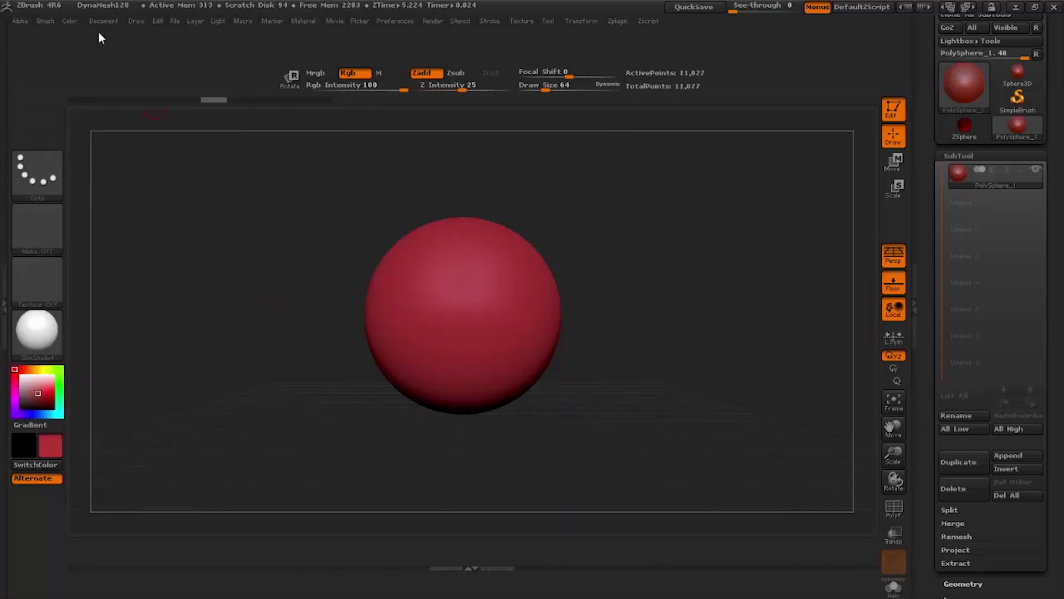
key(b)
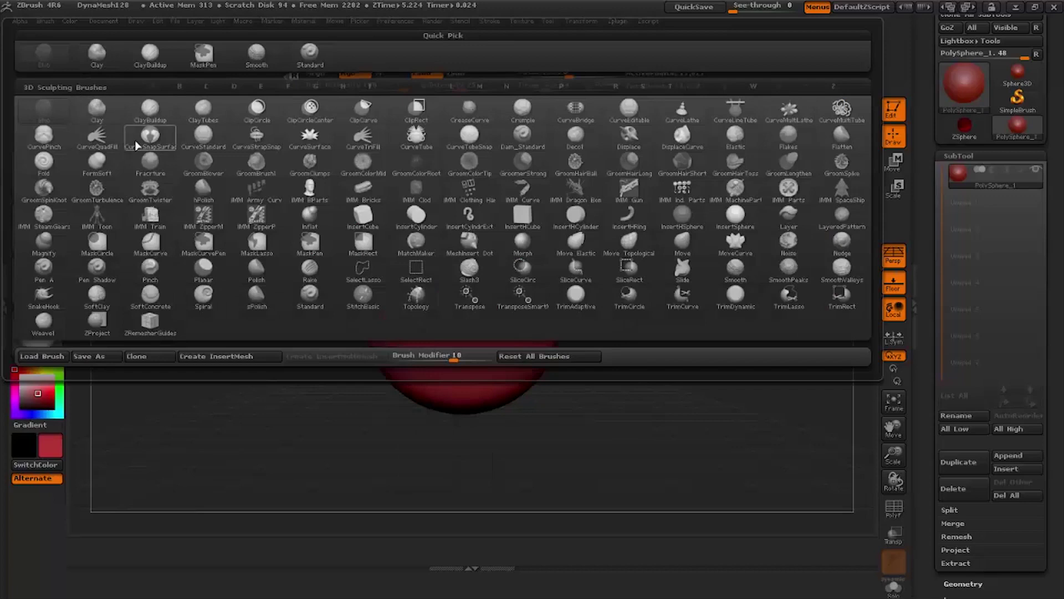
mouse_move(130, 130)
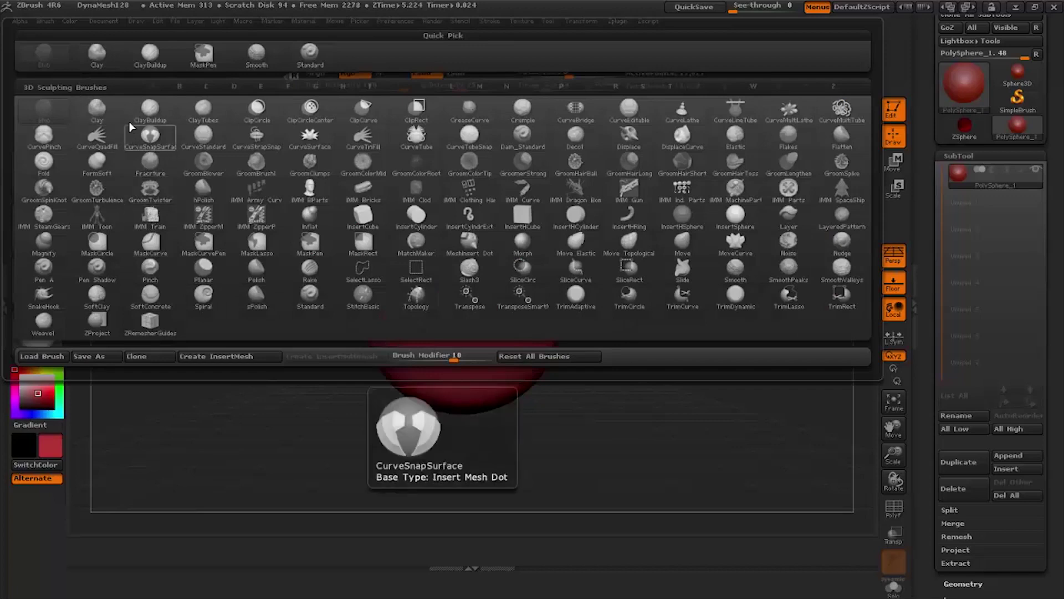
click(151, 114)
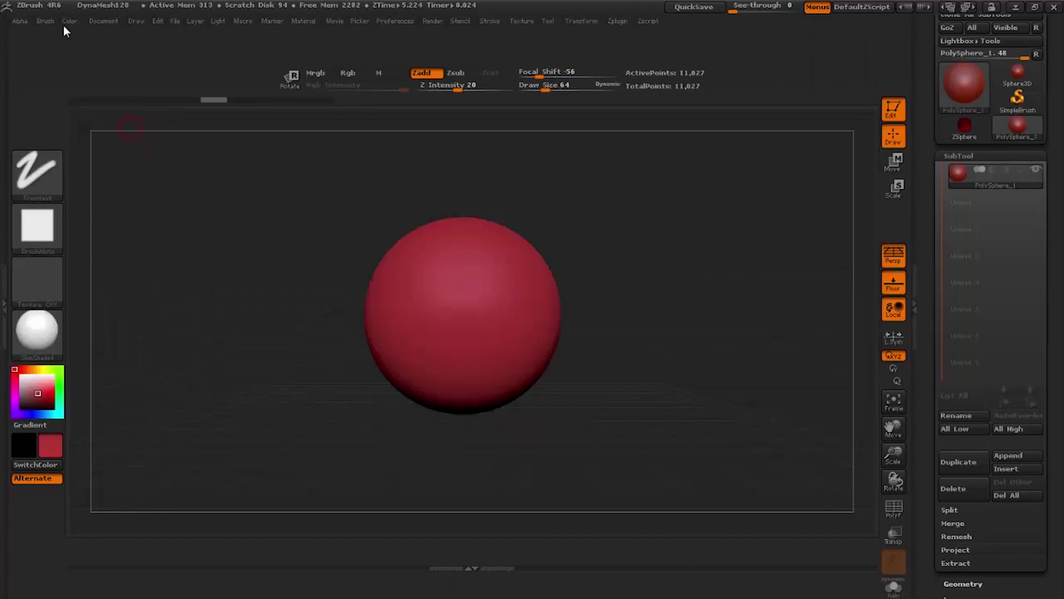
Add the ClayBuildup brush to the empty shelf beneath the canvas.
click(45, 21)
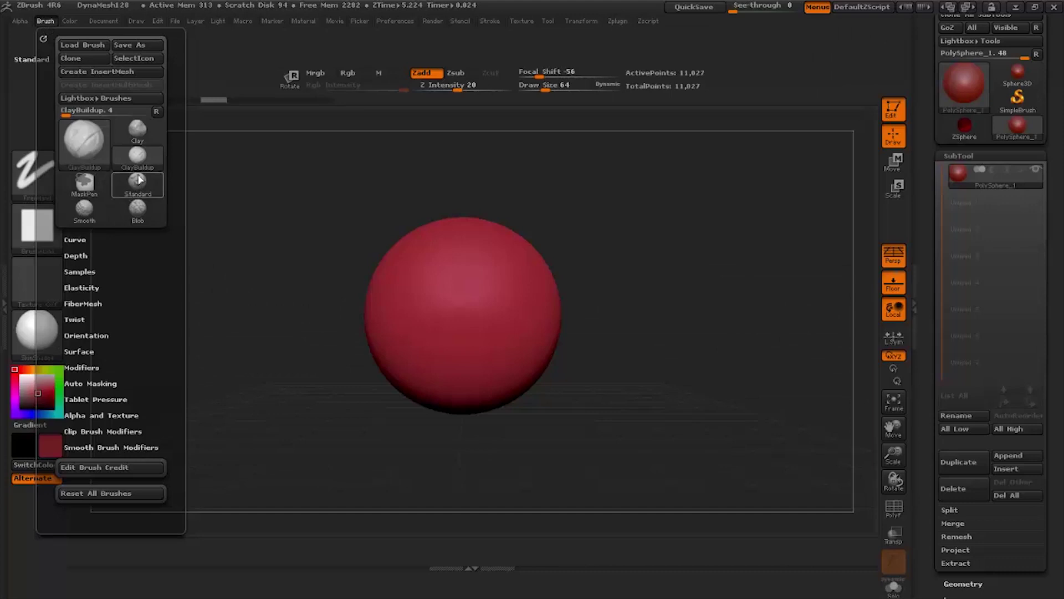
mouse_move(137, 160)
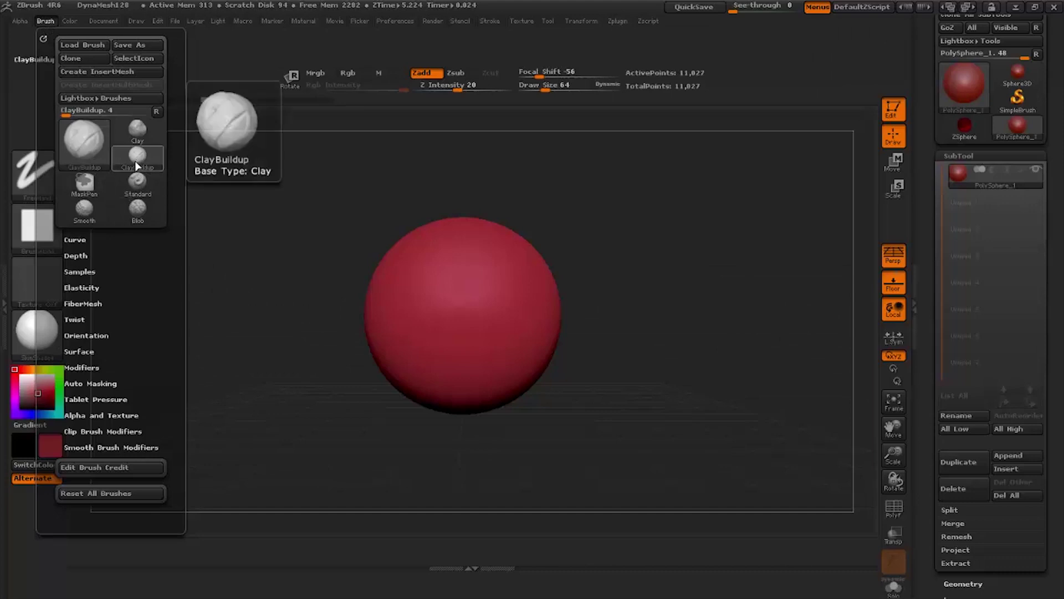
mouse_move(138, 164)
ctrl+alt+mouse_down()
mouse_move(204, 316)
mouse_move(216, 499)
mouse_move(177, 559)
mouse_move(93, 559)
ctrl+alt+mouse_up()
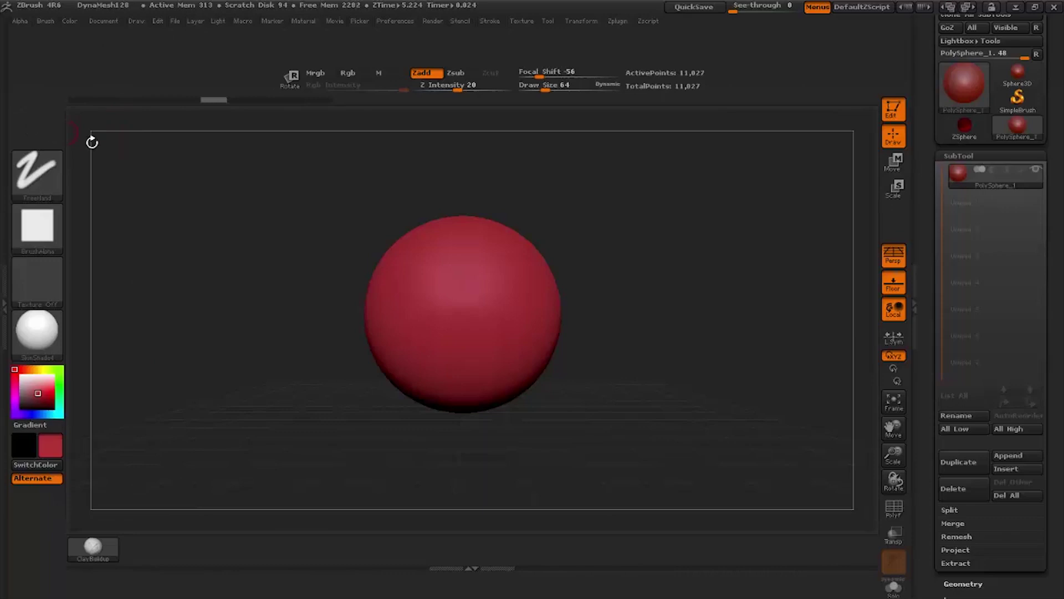
Select the Move Topological brush and add it to the shelf beneath the canvas, beside ClayBuildup.
key(b)
key(b)
key(s)
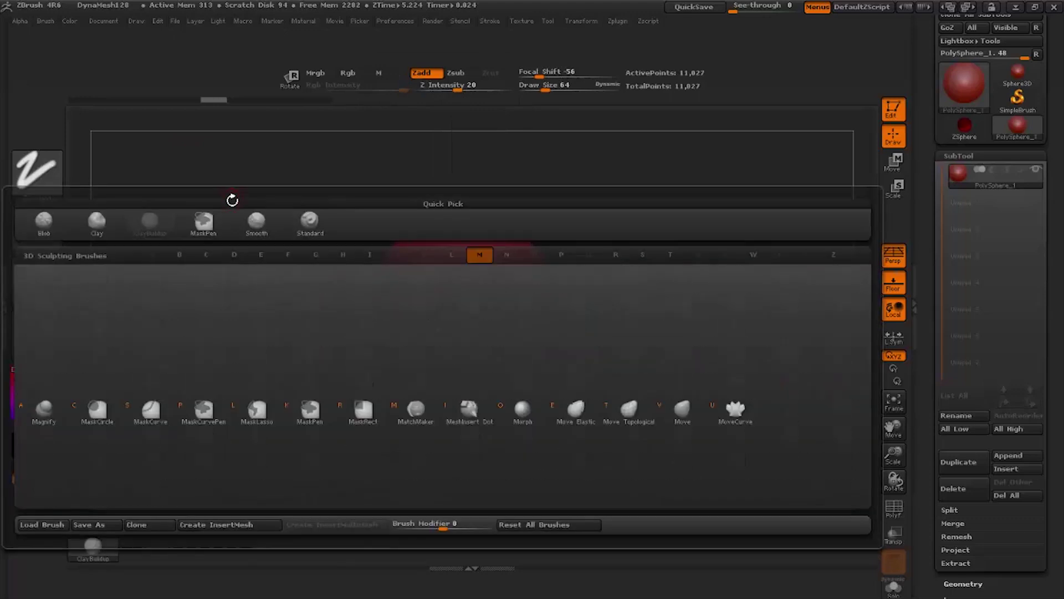
key(t)
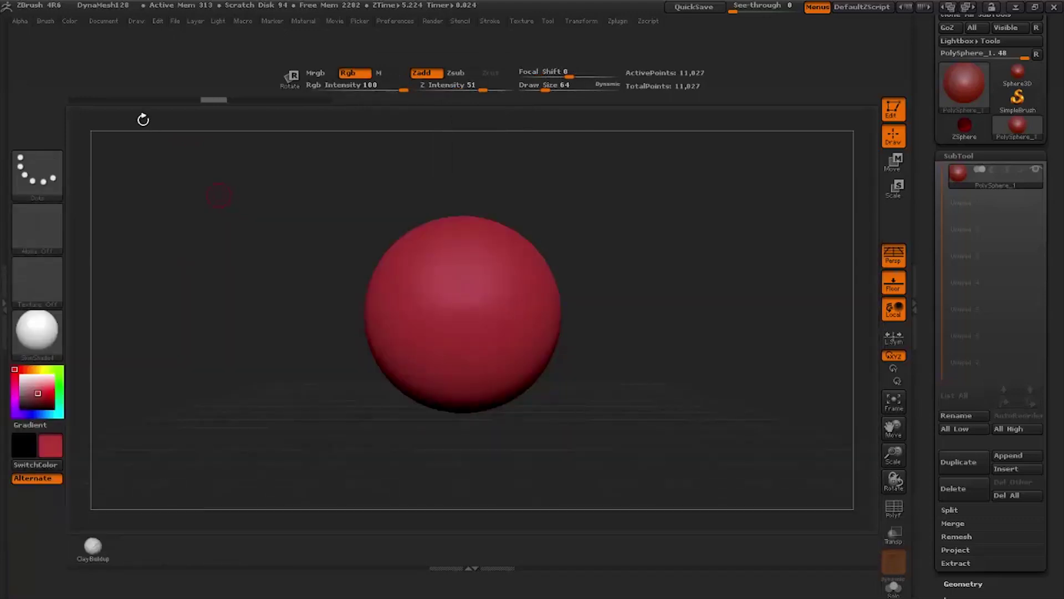
click(50, 21)
mouse_move(82, 154)
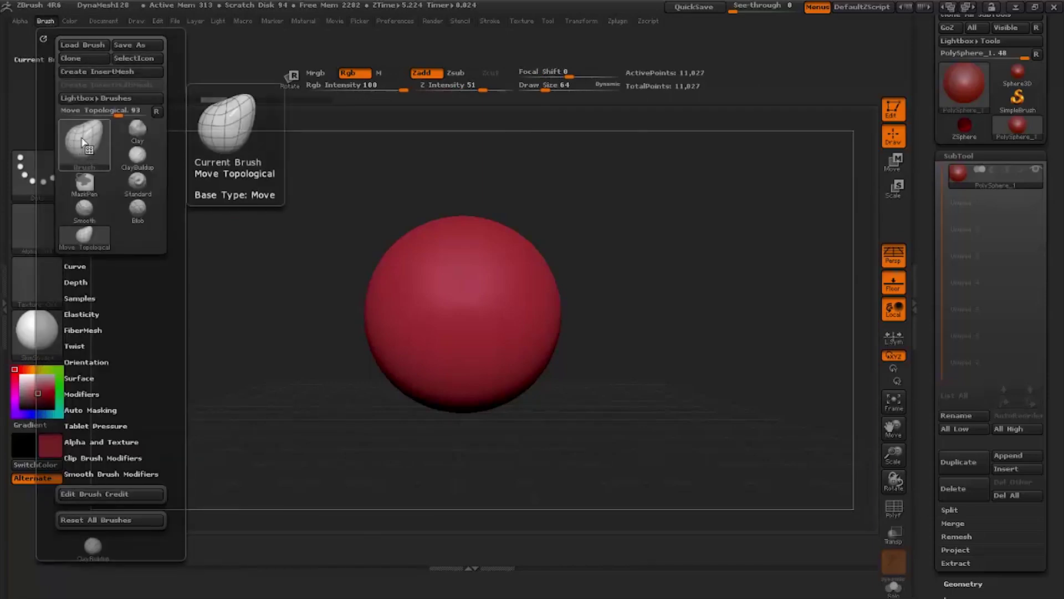
key(ctrl)
mouse_move(83, 146)
ctrl+mouse_down()
mouse_move(107, 180)
mouse_move(83, 147)
ctrl+mouse_up()
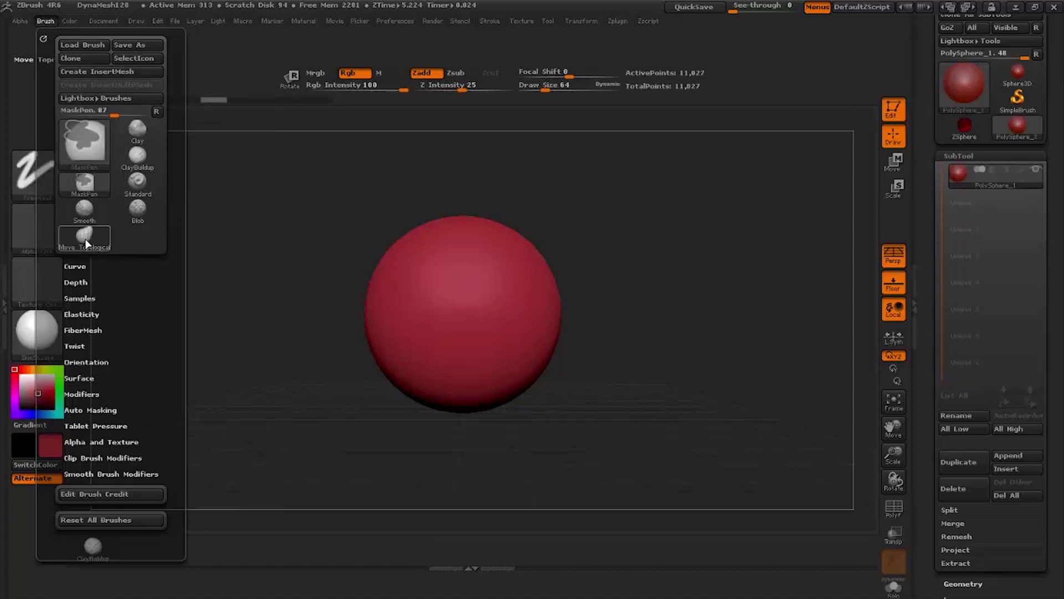
ctrl+drag(83, 238, 141, 559)
click(143, 559)
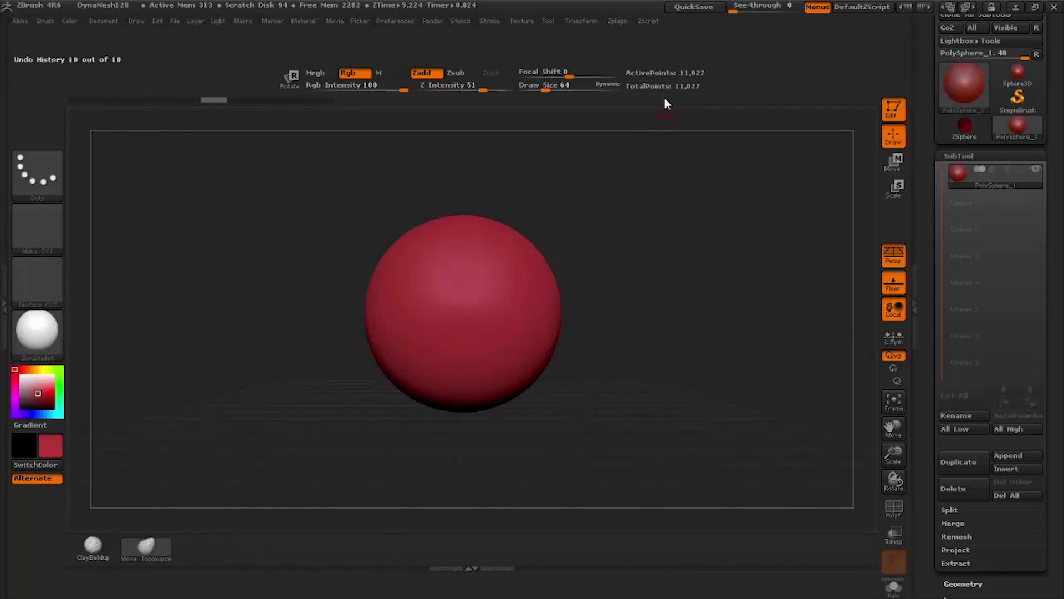
Turn off interface customization and save the user interface configuration as "custum ui" in the ZStartup folder.
click(402, 25)
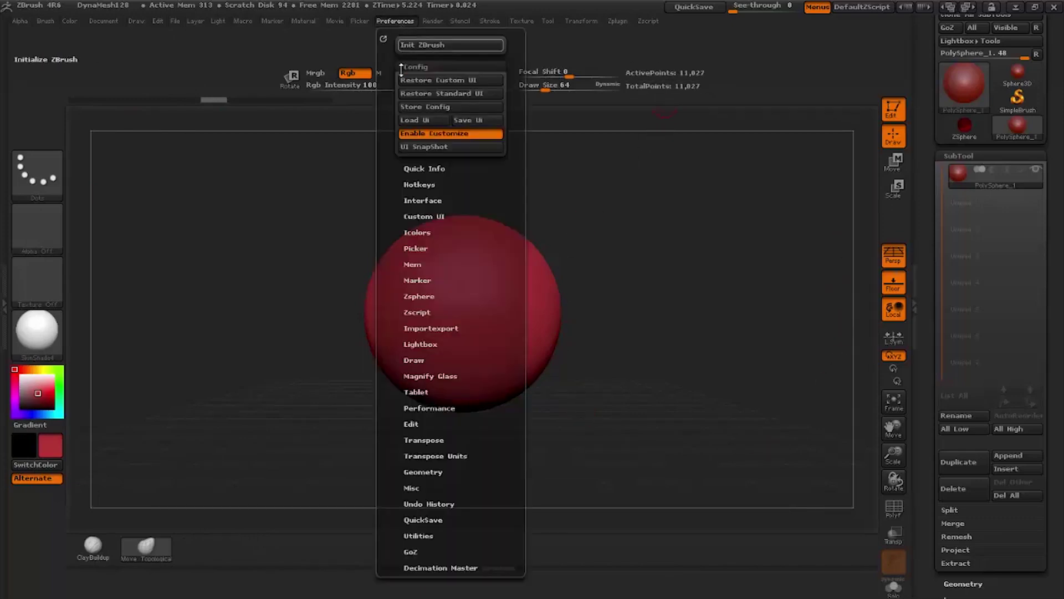
click(413, 134)
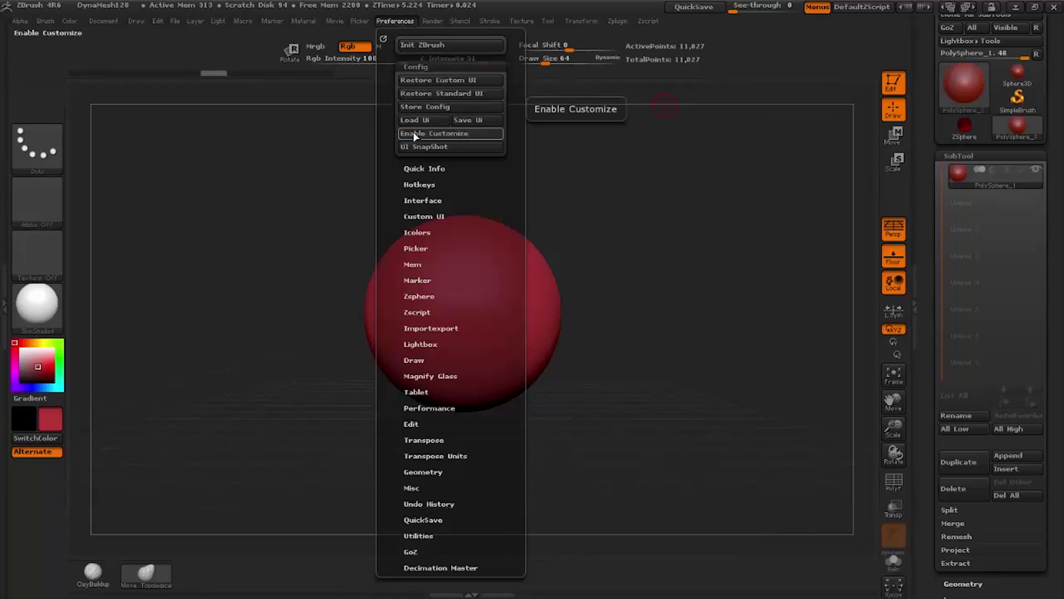
click(464, 121)
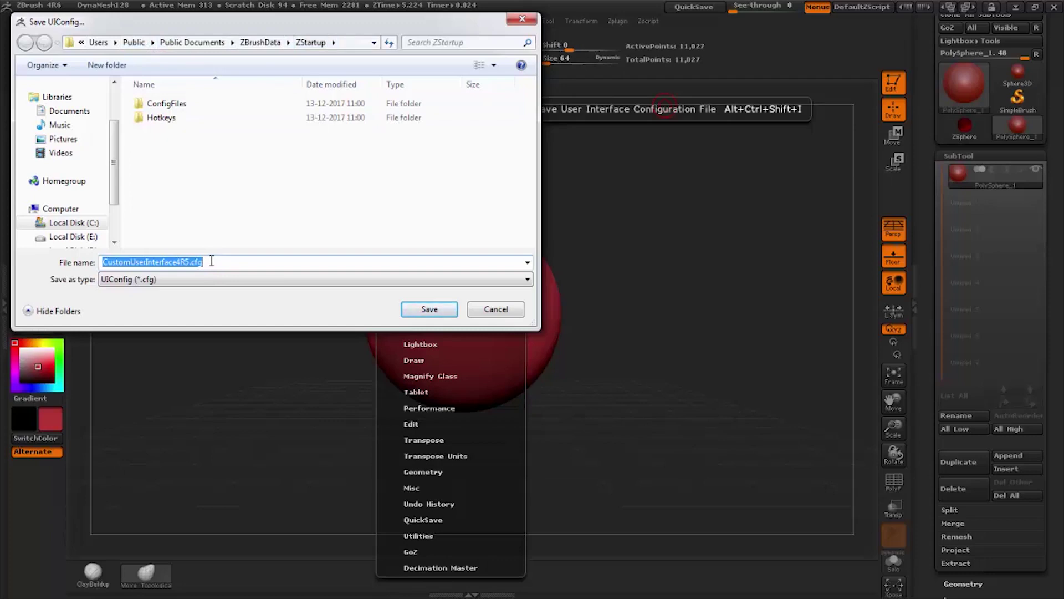
text(custum ui)
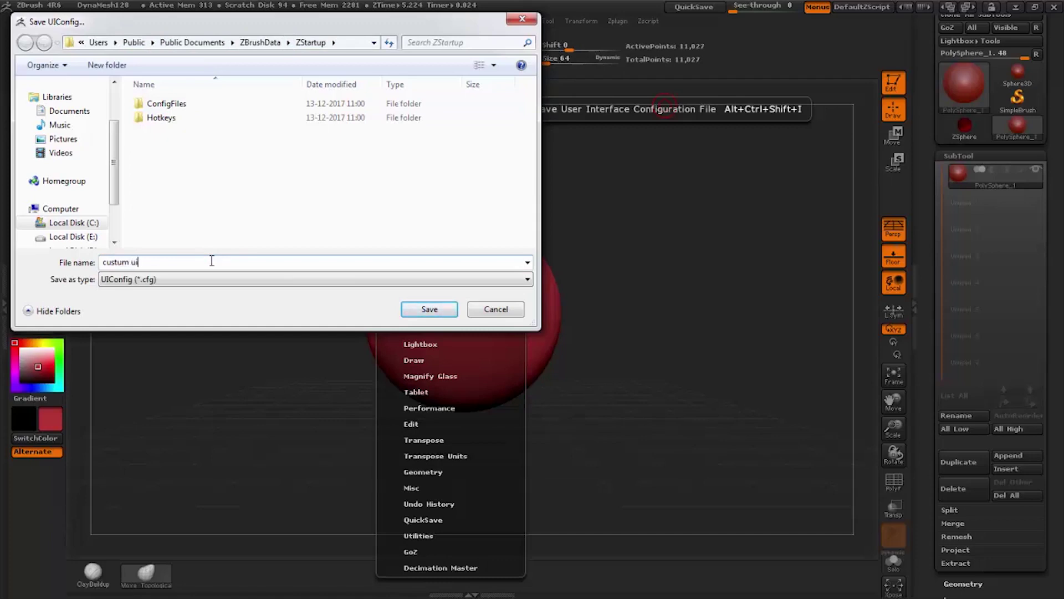
click(431, 308)
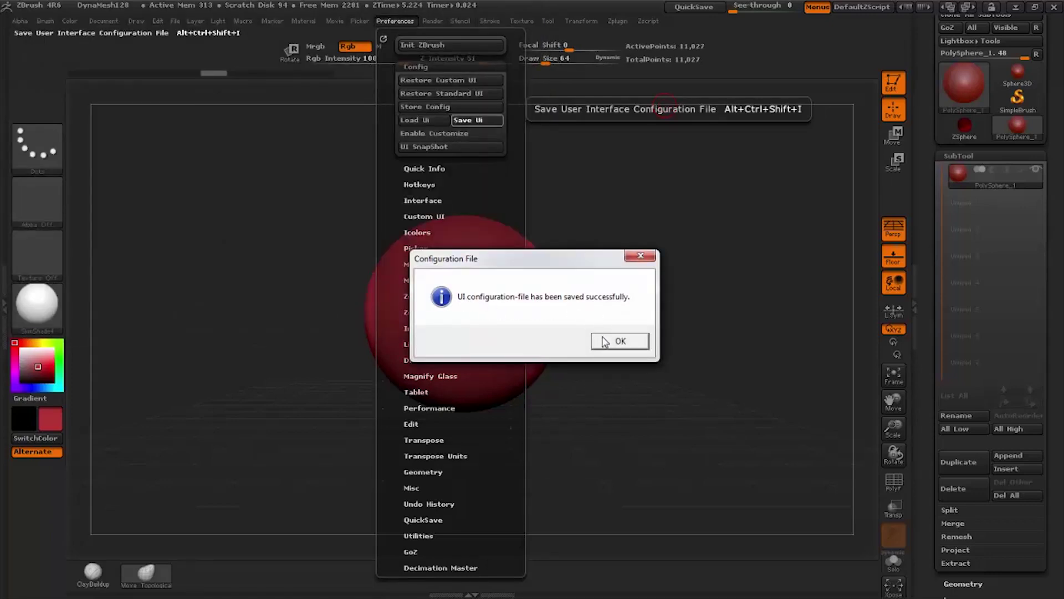
click(604, 340)
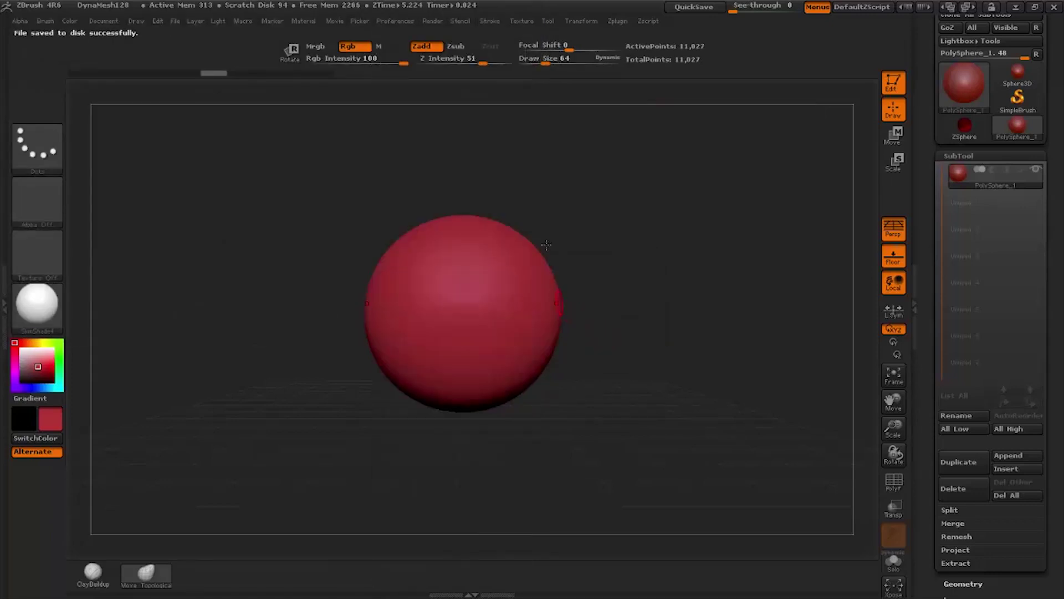
Load the saved interface configuration file custum ui.cfg from the ZStartup folder.
click(401, 22)
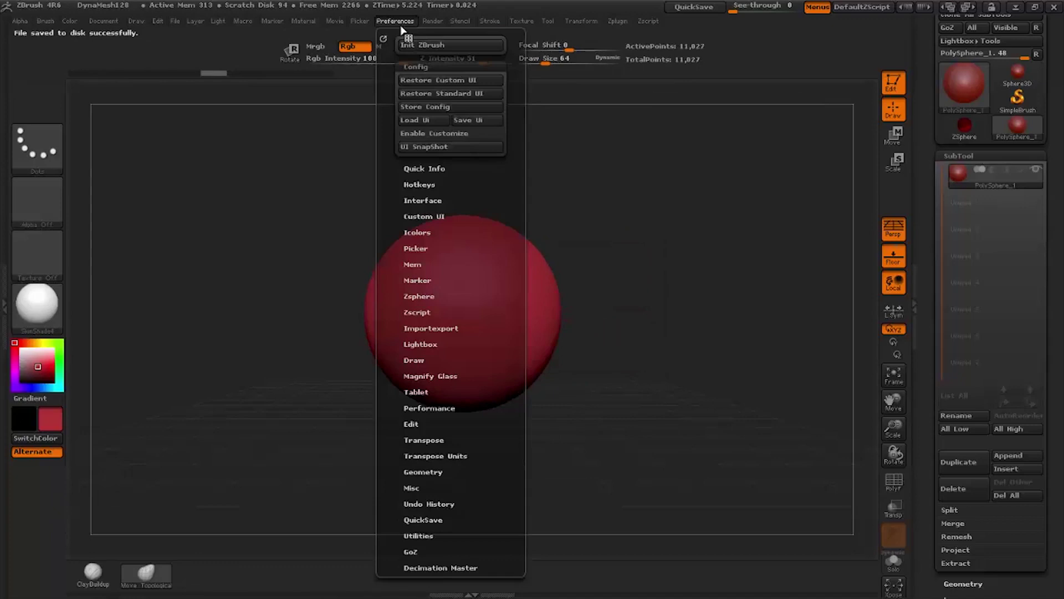
click(417, 119)
click(216, 136)
double_click(216, 135)
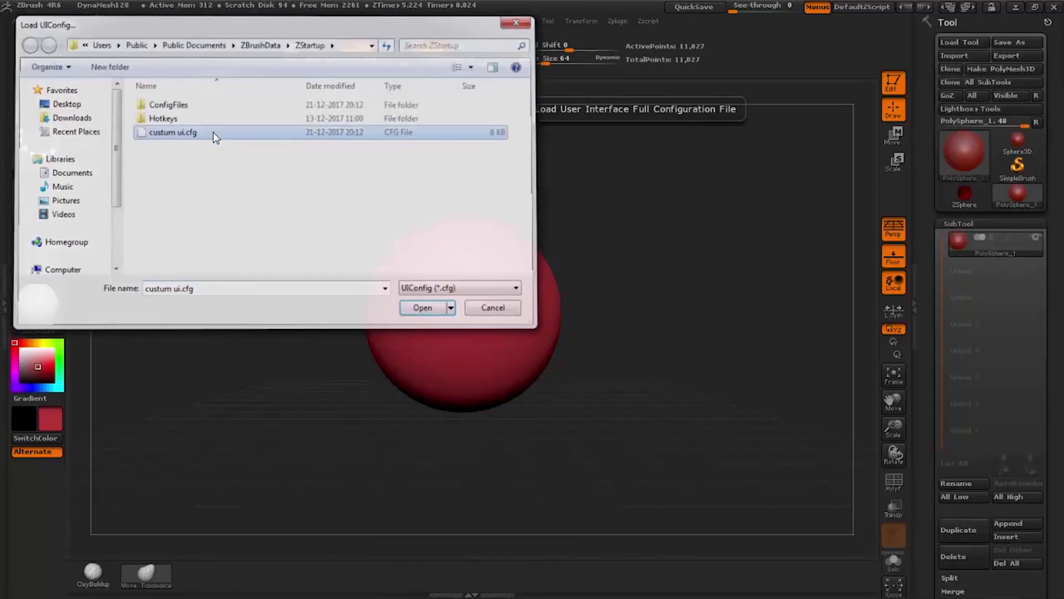
Store the current interface configuration as the master configuration restored at every startup.
click(401, 23)
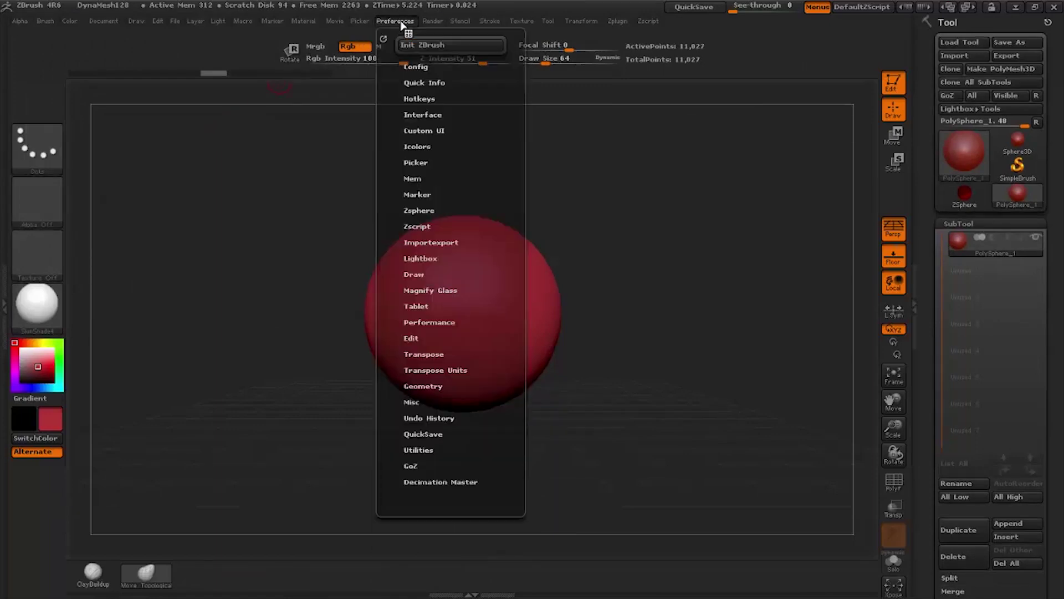
click(410, 66)
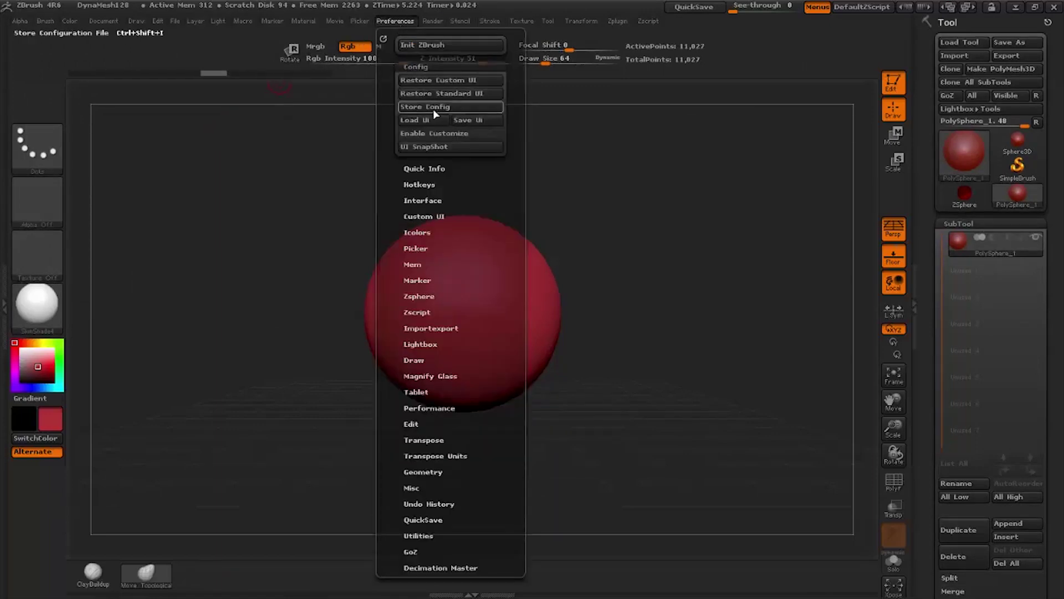
click(434, 106)
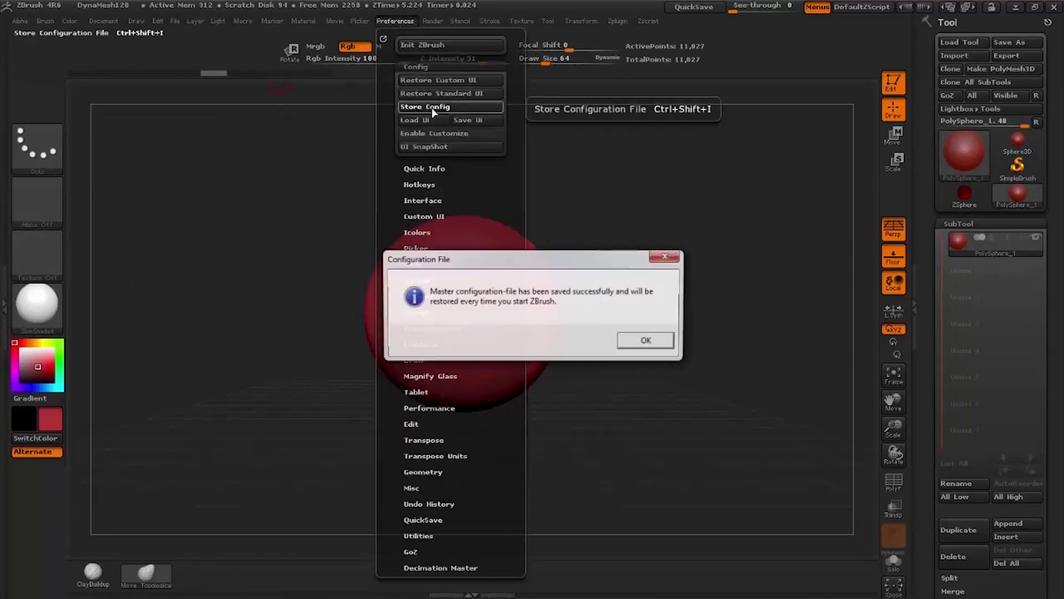
click(632, 342)
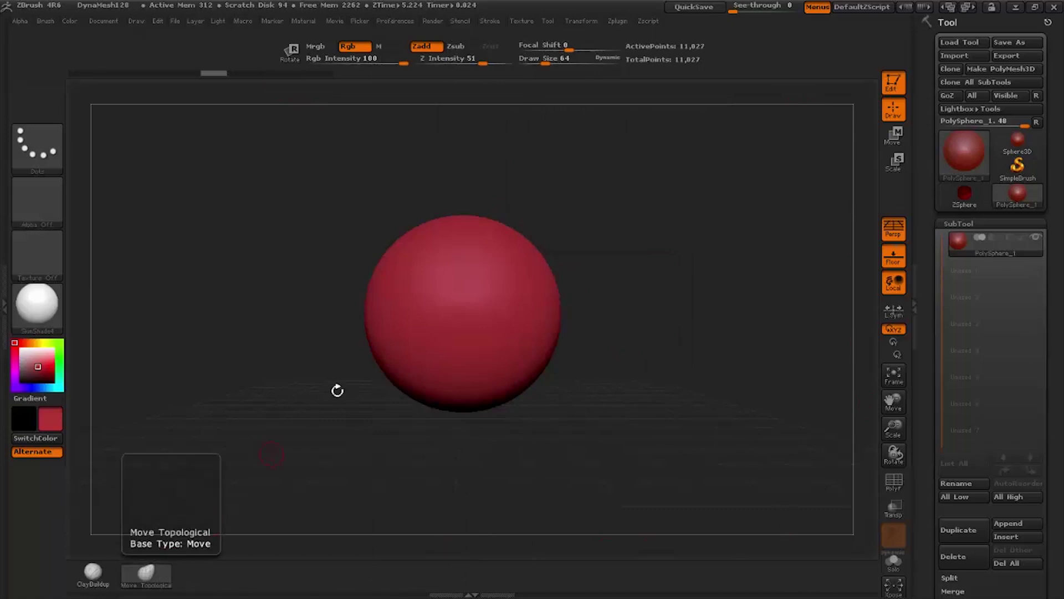
Pick the ClayBuildup brush from the custom shelf beneath the canvas and sculpt test strokes down the front of the sphere.
click(93, 573)
mouse_move(453, 282)
mouse_down()
mouse_move(450, 346)
mouse_move(425, 306)
mouse_move(416, 386)
mouse_up()
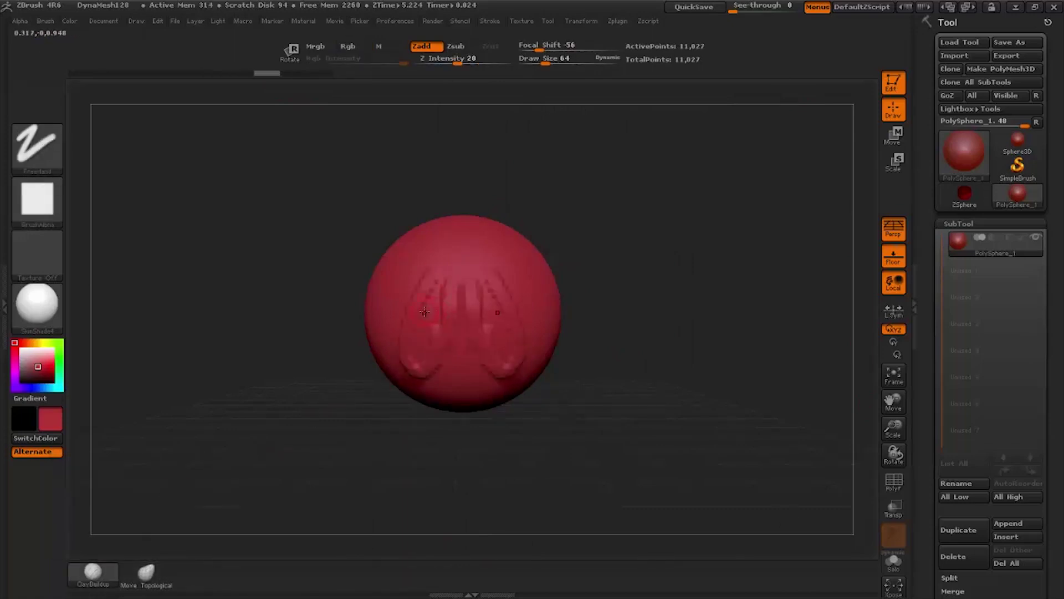